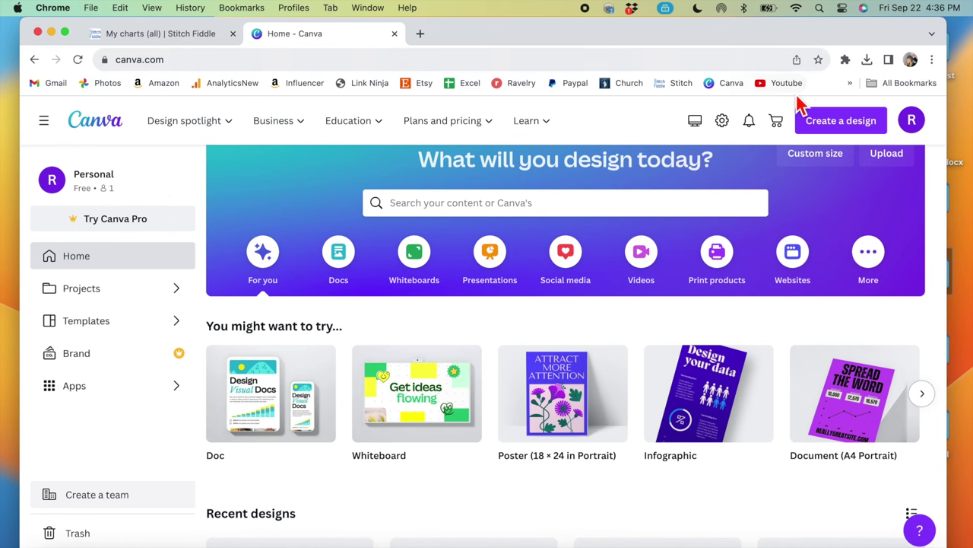
# Step: Create a new Canva poster and apply the welcome WE ARE OPEN template
pyautogui.click(829, 134)
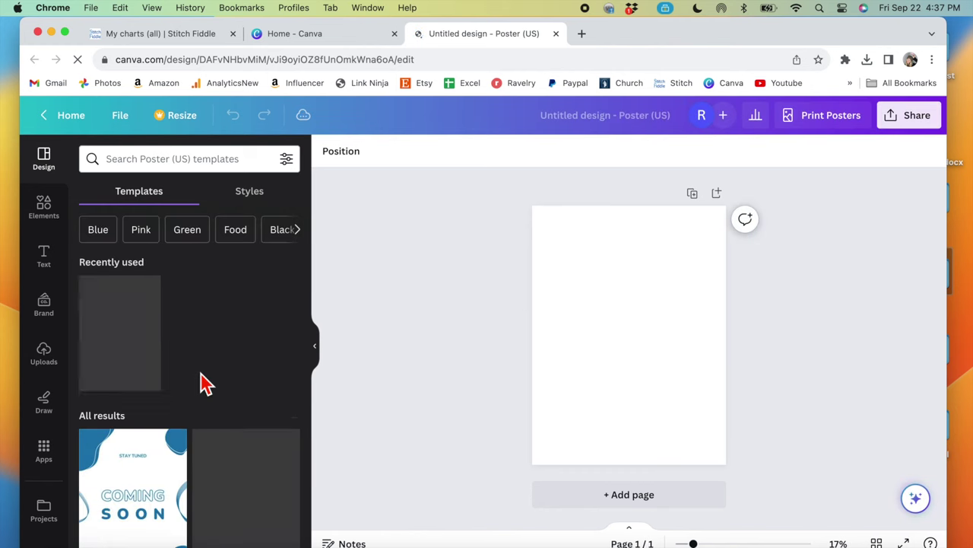
pyautogui.scroll(-1, 205, 384)
pyautogui.scroll(-6, 205, 384)
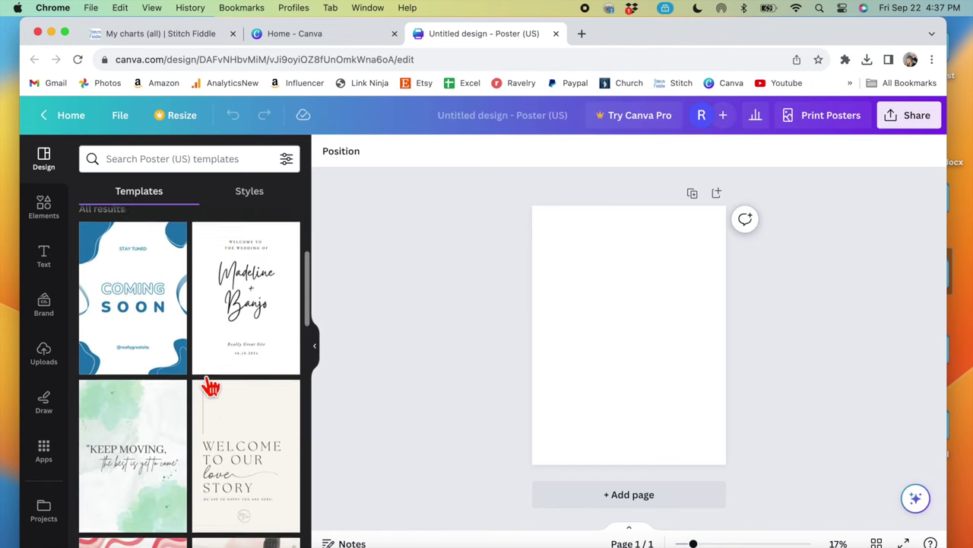
pyautogui.scroll(-4, 205, 384)
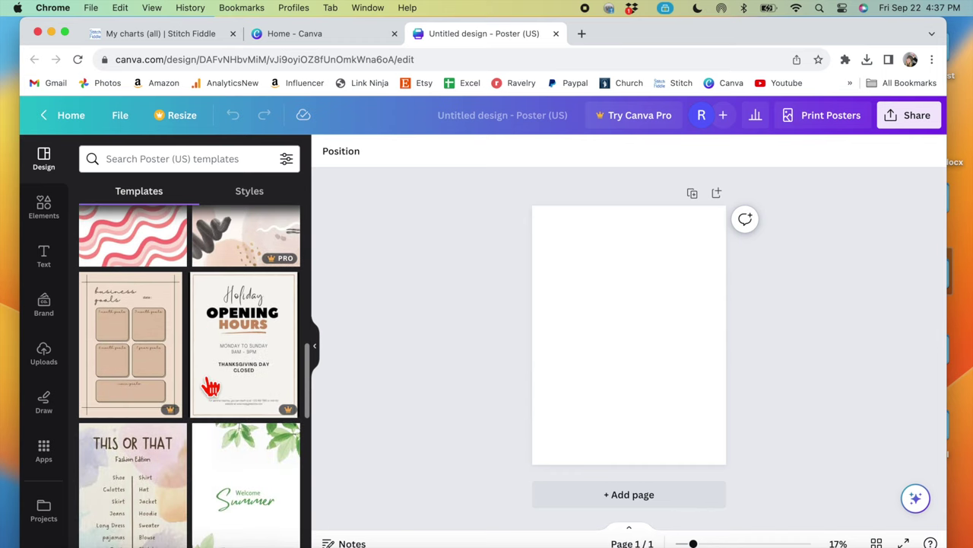
pyautogui.scroll(2, 210, 387)
pyautogui.scroll(-3, 211, 377)
pyautogui.scroll(-2, 210, 365)
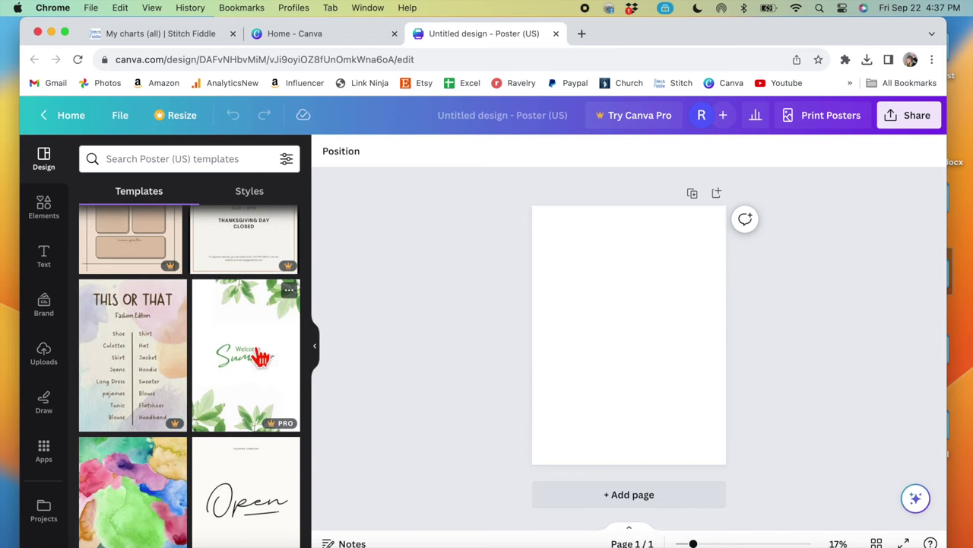
pyautogui.scroll(-5, 258, 356)
pyautogui.scroll(15, 255, 354)
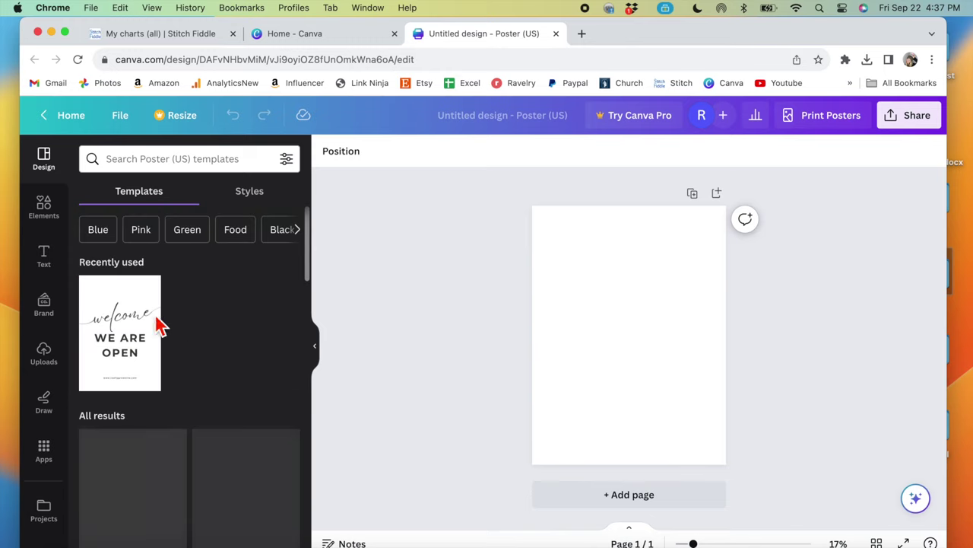
pyautogui.click(144, 347)
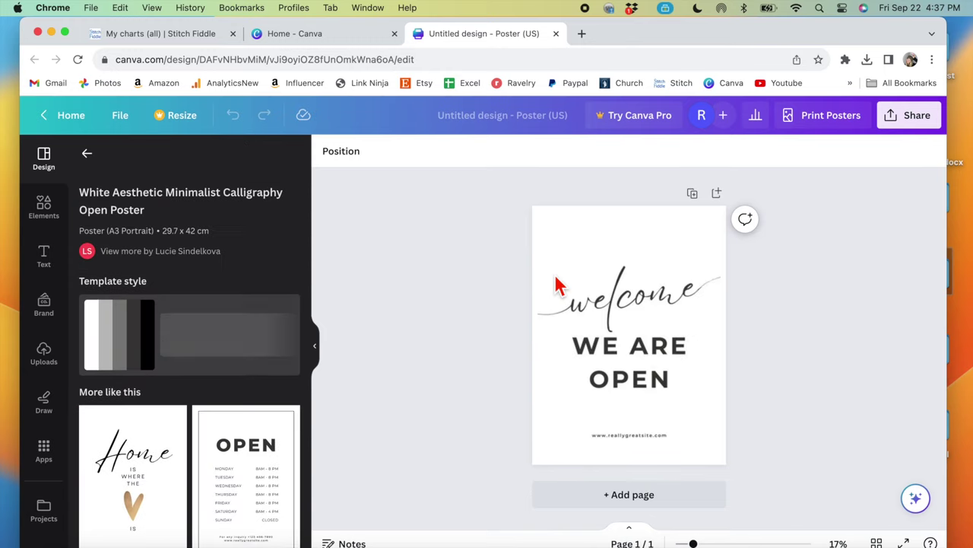
# Step: Change WE ARE OPEN to HOME and delete the website address line
pyautogui.click(658, 373)
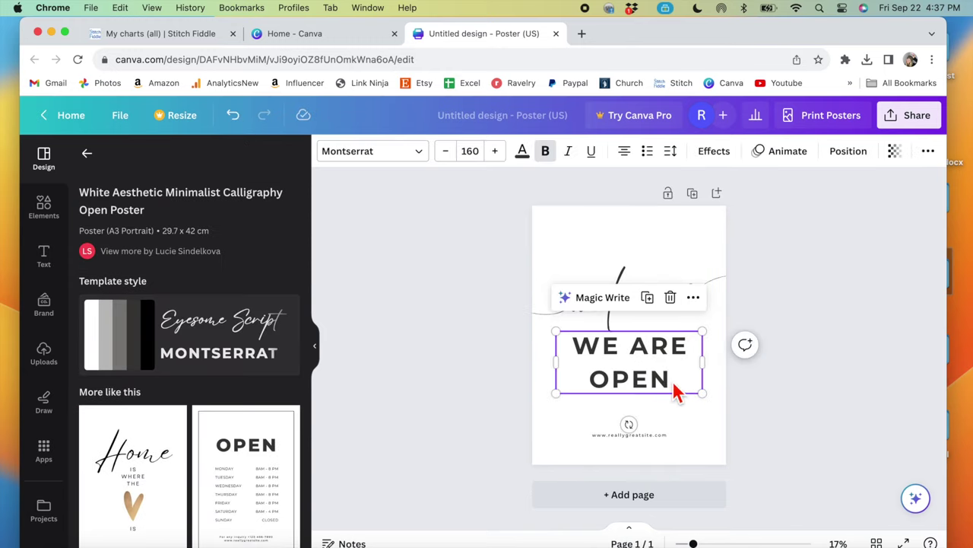
pyautogui.doubleClick(674, 384)
pyautogui.write('HOME')
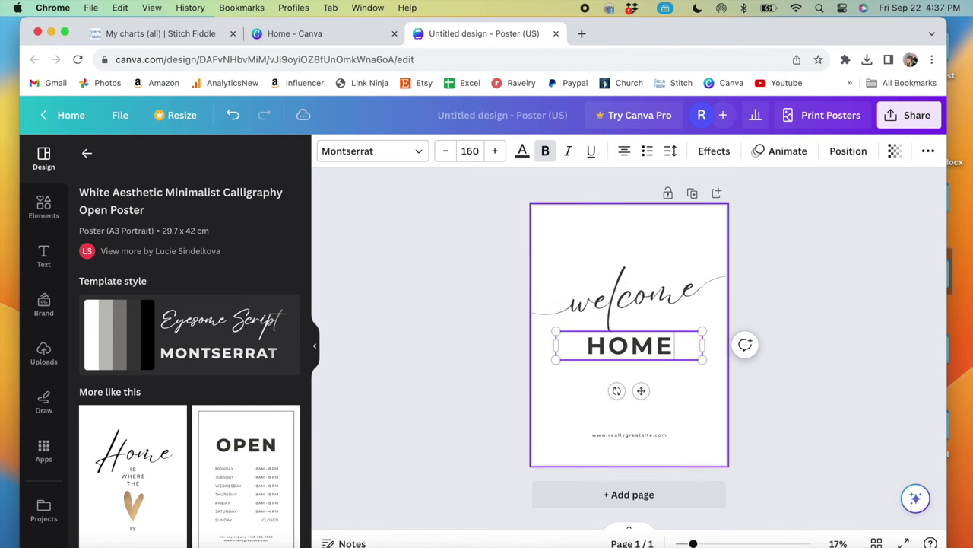
pyautogui.click(645, 445)
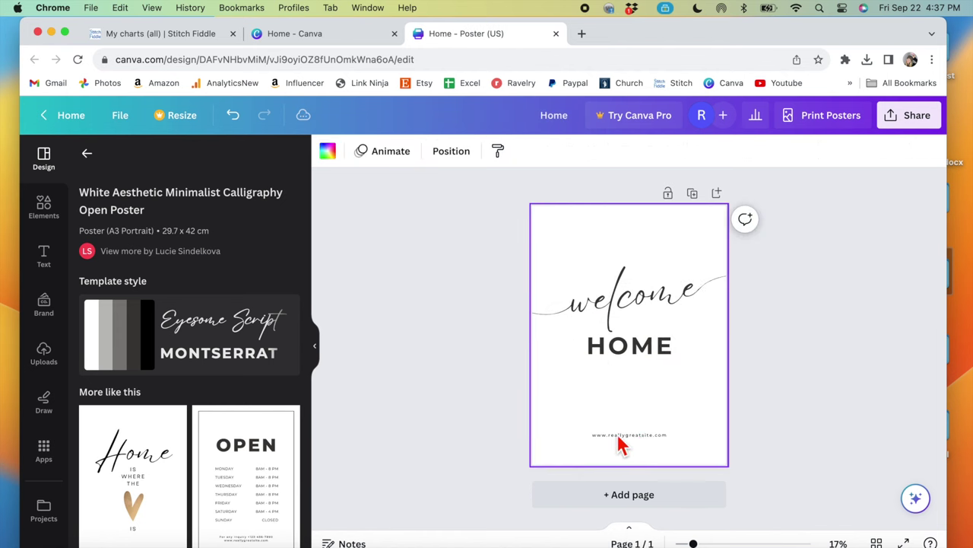
pyautogui.click(618, 440)
pyautogui.press('Delete')
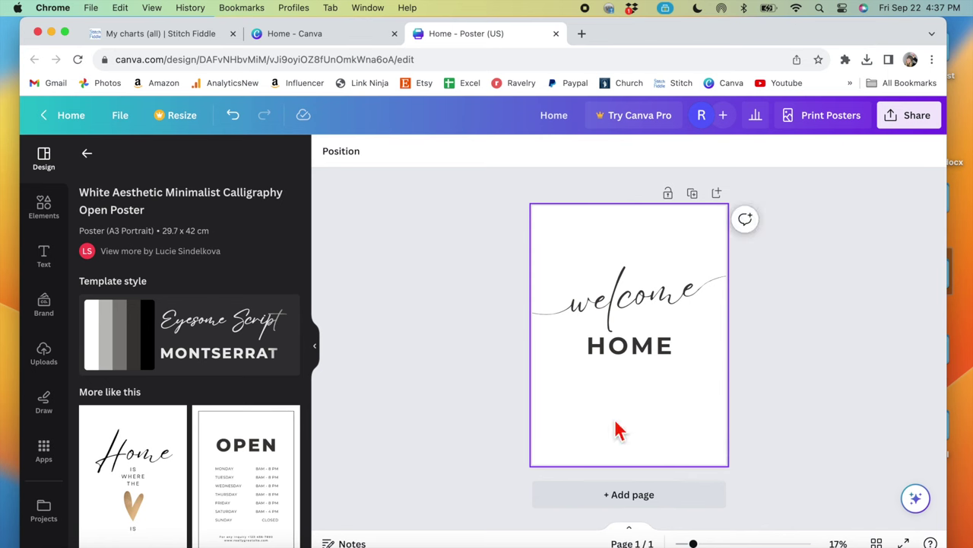
# Step: Download the poster as a JPG file
pyautogui.click(911, 121)
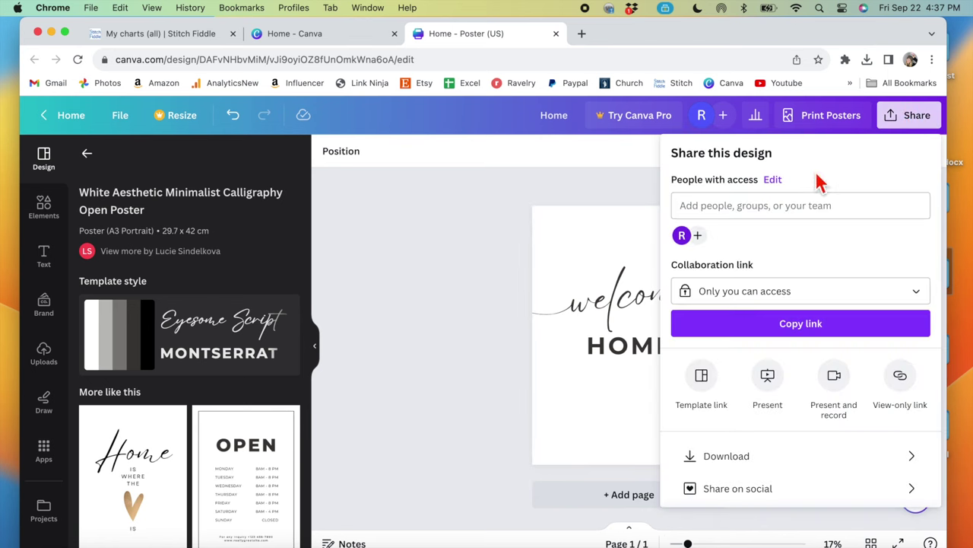
pyautogui.click(696, 460)
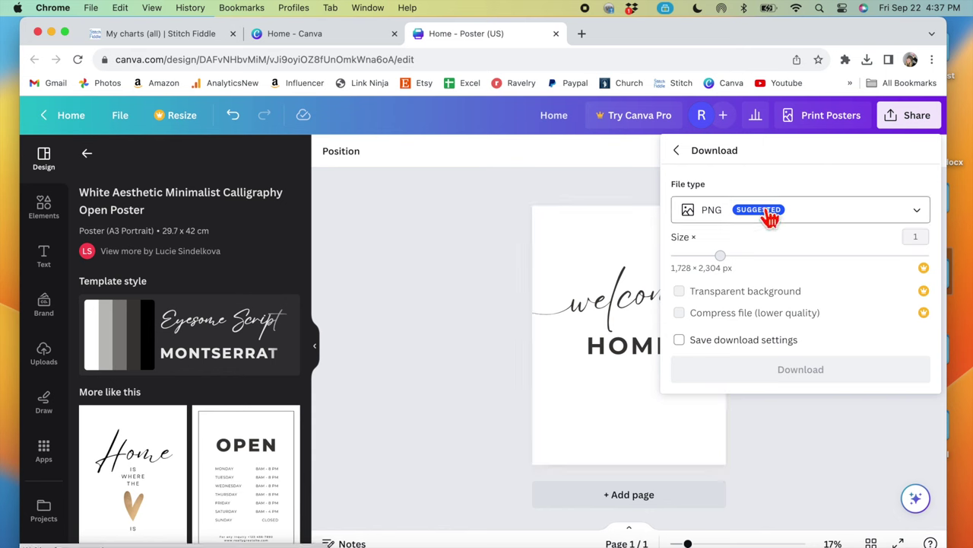
pyautogui.click(742, 217)
pyautogui.click(736, 254)
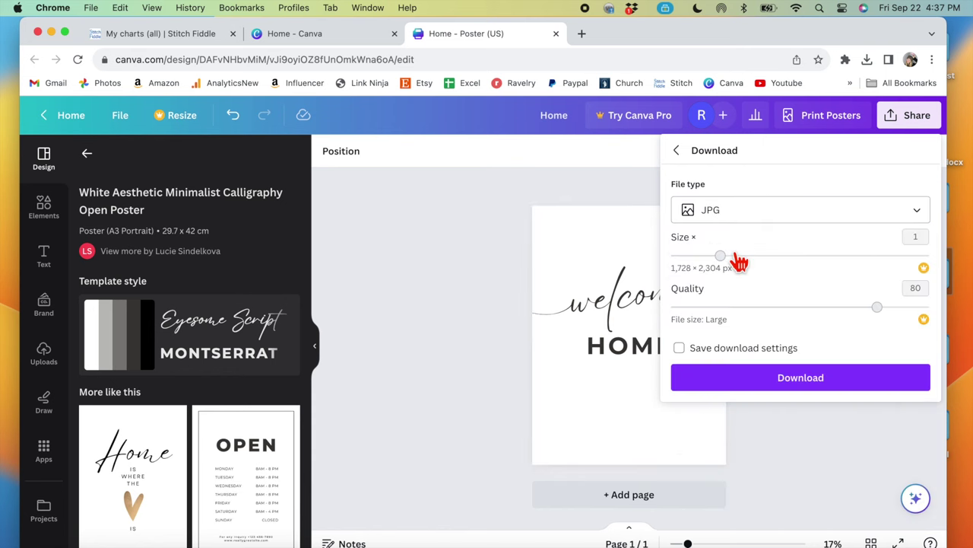
pyautogui.click(733, 388)
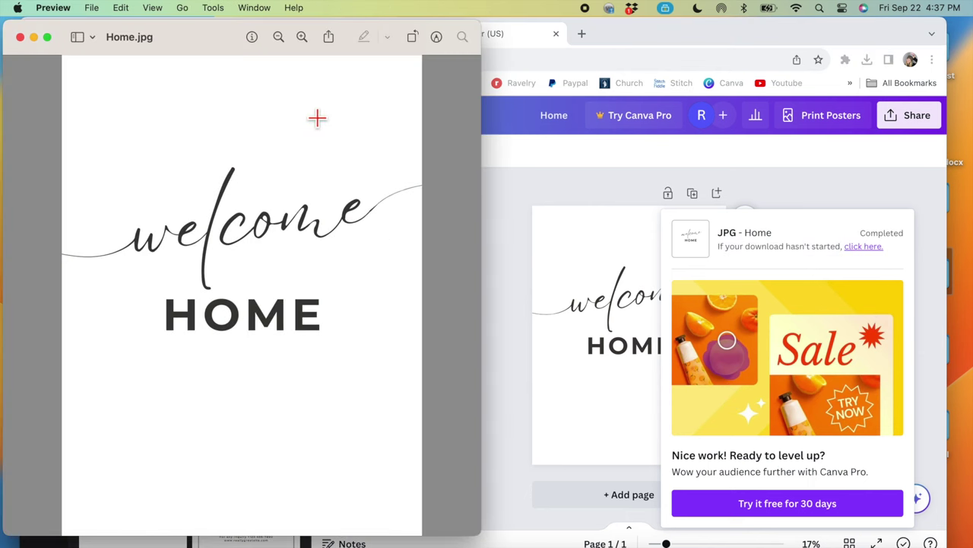
# Step: Mark a rectangular selection tightly around the welcome HOME lettering in Home.jpg
pyautogui.click(437, 38)
pyautogui.click(22, 65)
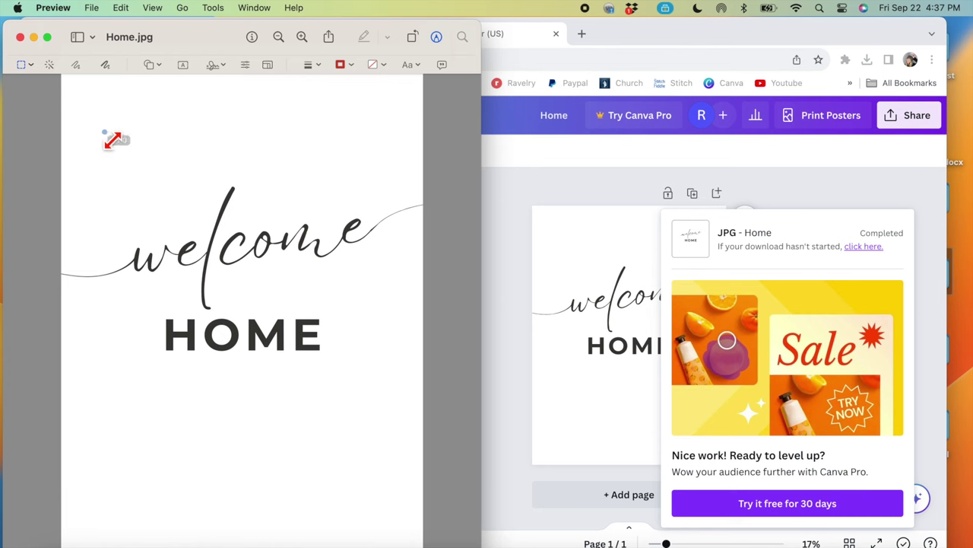
pyautogui.moveTo(113, 139); pyautogui.dragTo(392, 418)
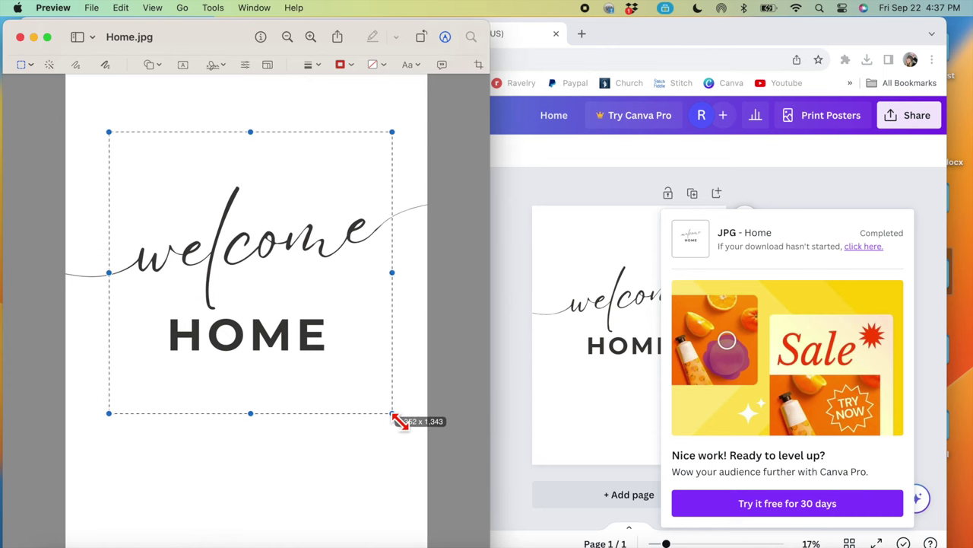
pyautogui.moveTo(393, 418); pyautogui.dragTo(388, 415)
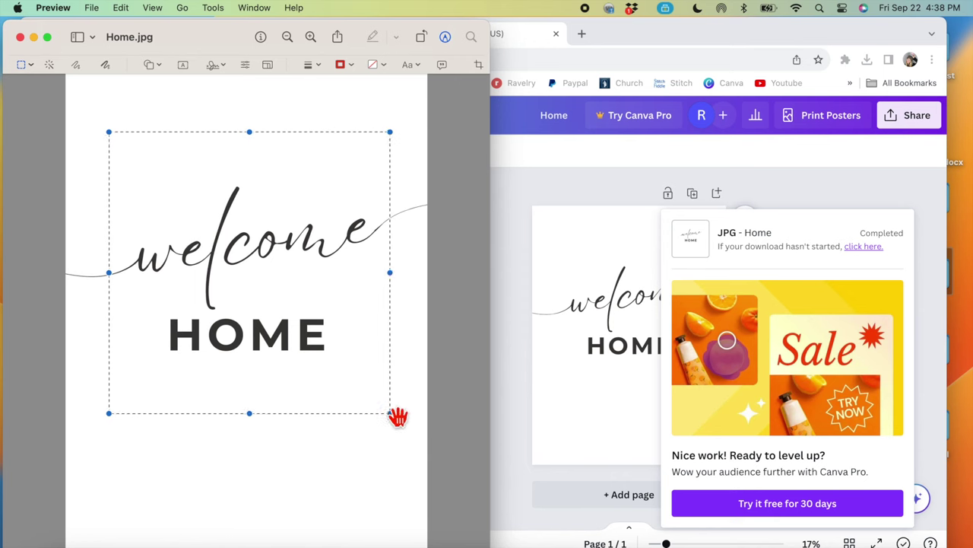
pyautogui.moveTo(381, 368); pyautogui.dragTo(381, 371)
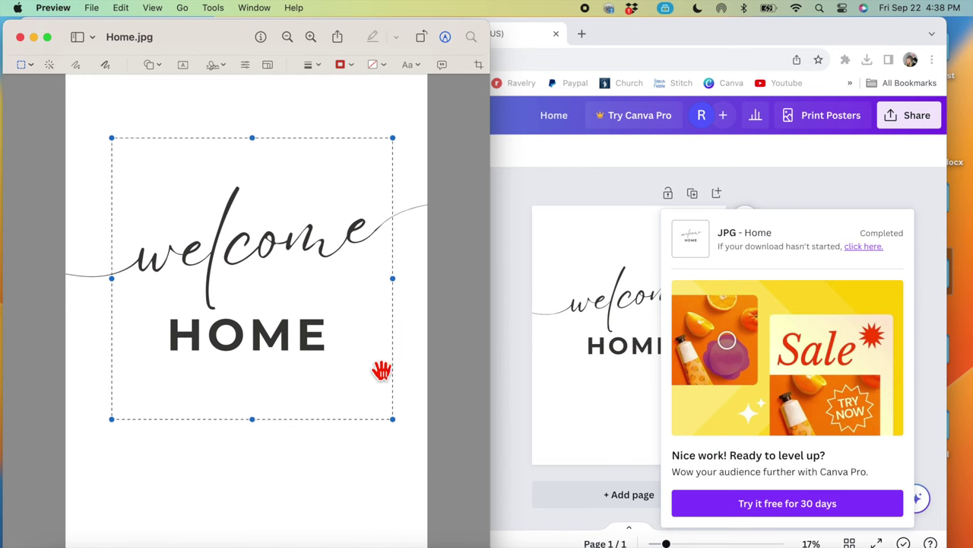
# Step: Crop Home.jpg to the selection and save the cropped image
pyautogui.click(479, 65)
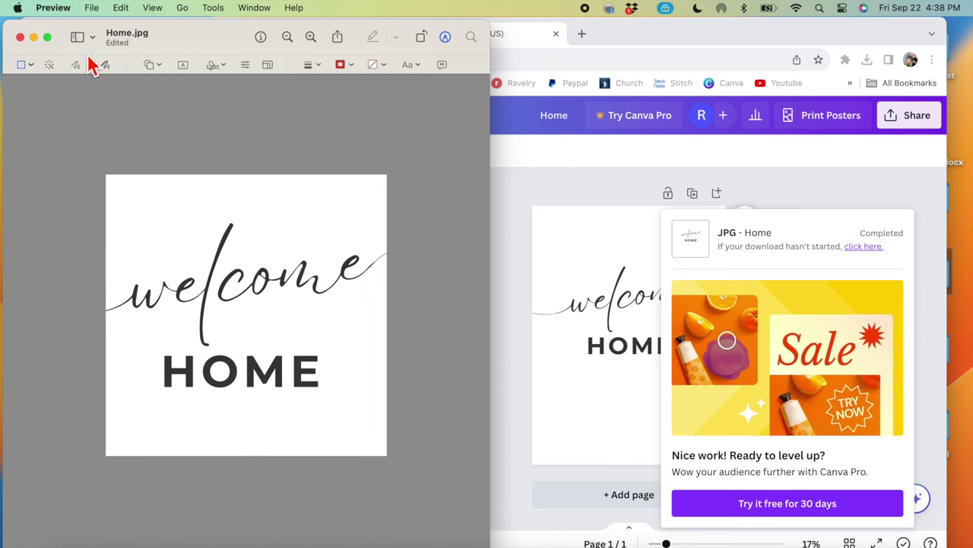
pyautogui.click(91, 9)
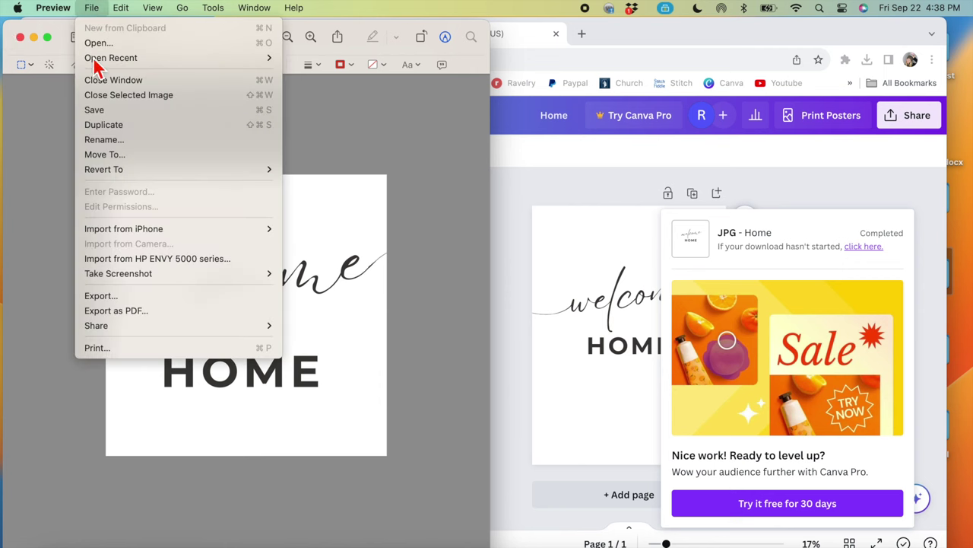
pyautogui.click(101, 110)
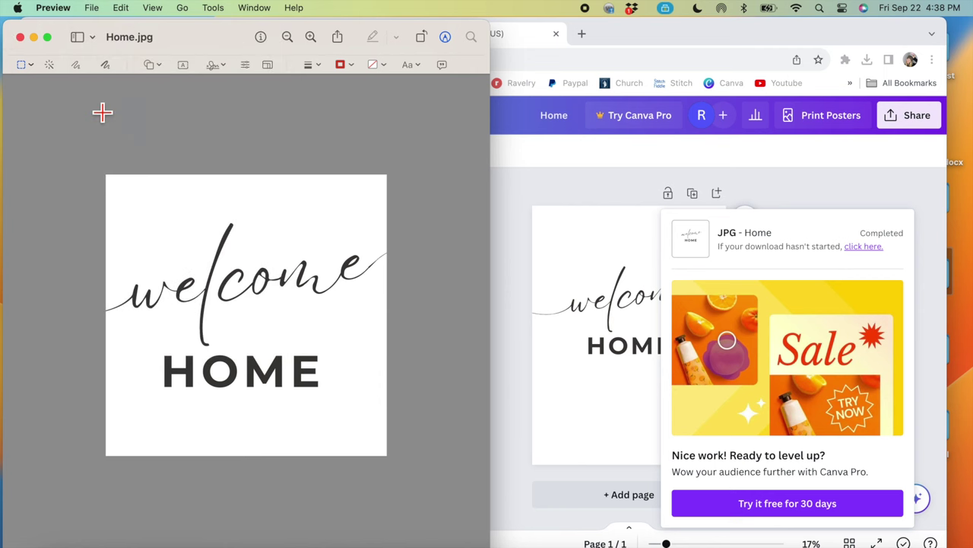
pyautogui.click(520, 159)
# Step: Create a new Crochet colorwork chart with No preference for yarn, starting From picture
pyautogui.click(188, 38)
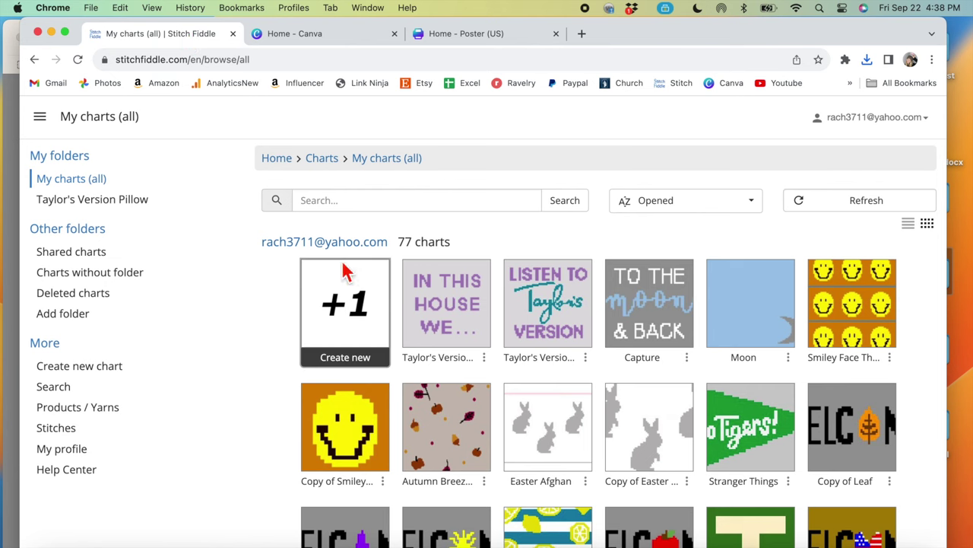
pyautogui.scroll(-5, 617, 410)
pyautogui.scroll(-10, 622, 415)
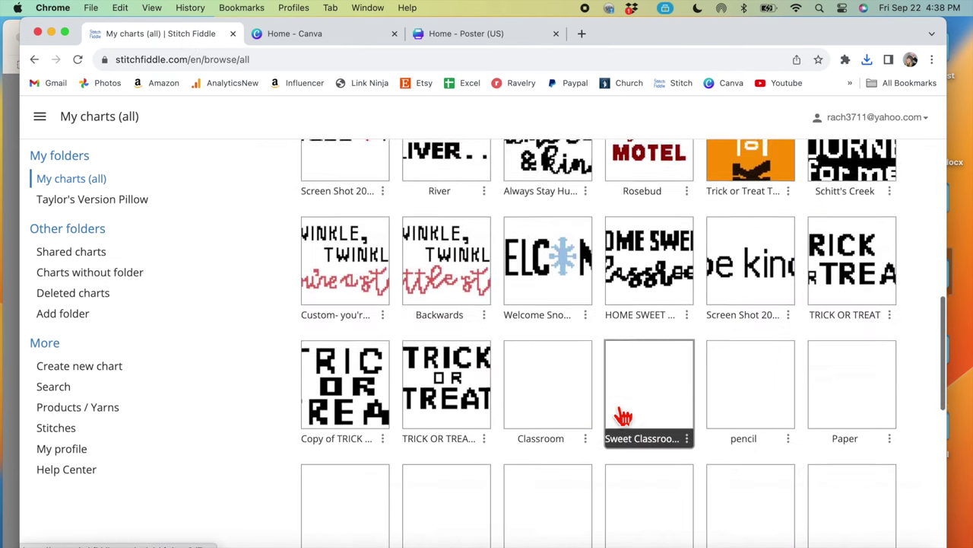
pyautogui.scroll(15, 622, 417)
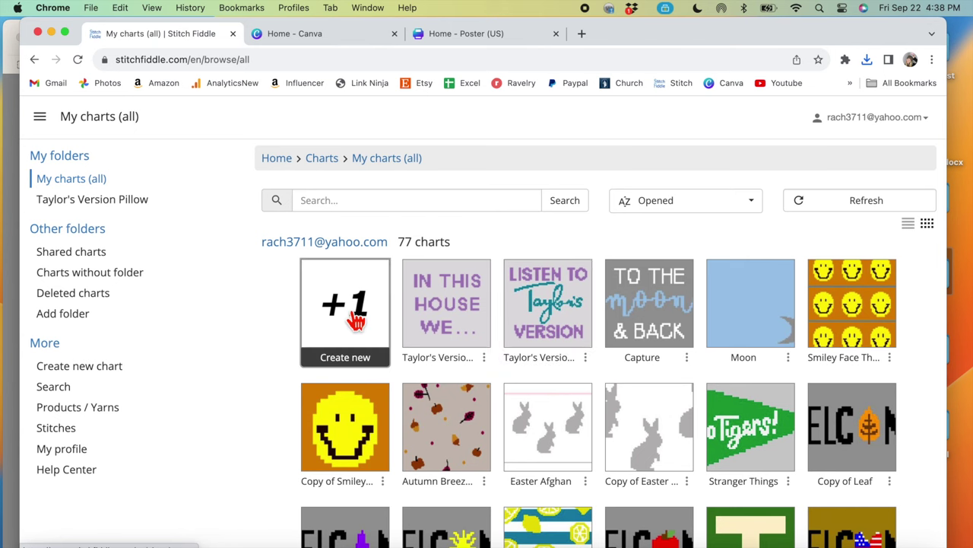
pyautogui.click(343, 336)
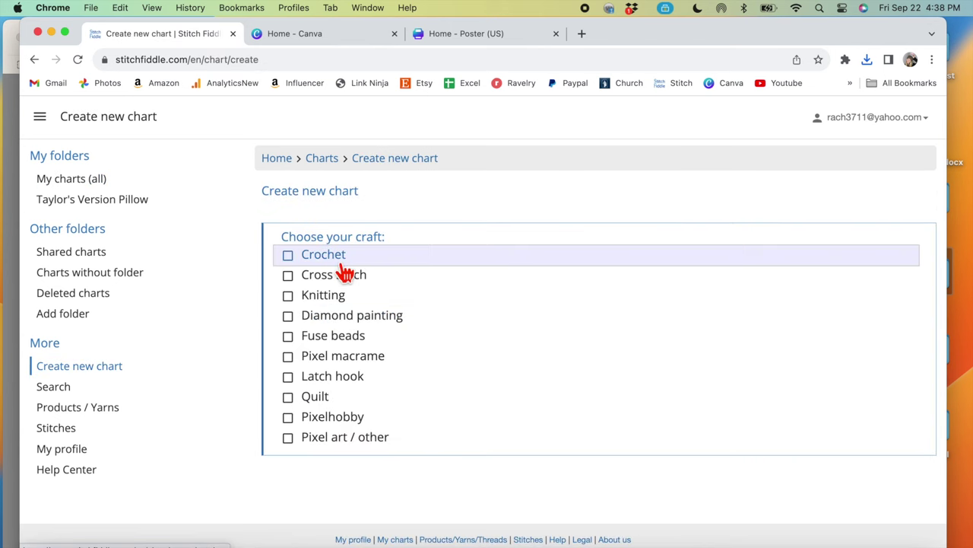
pyautogui.click(335, 262)
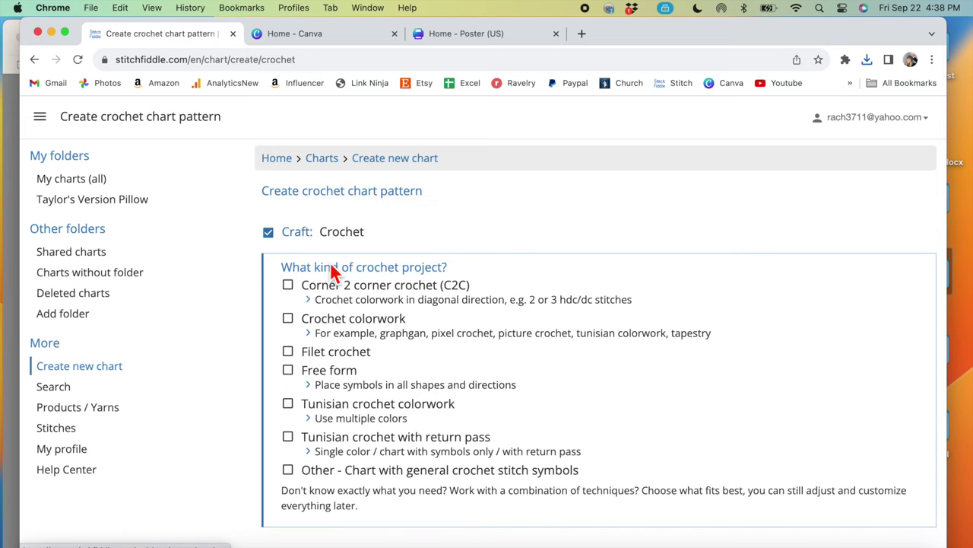
pyautogui.scroll(-1, 334, 274)
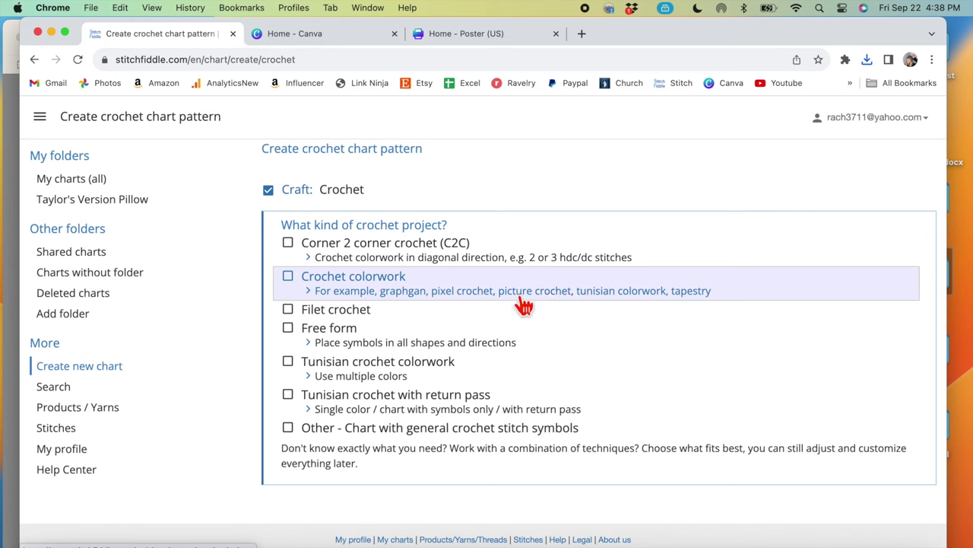
pyautogui.click(357, 296)
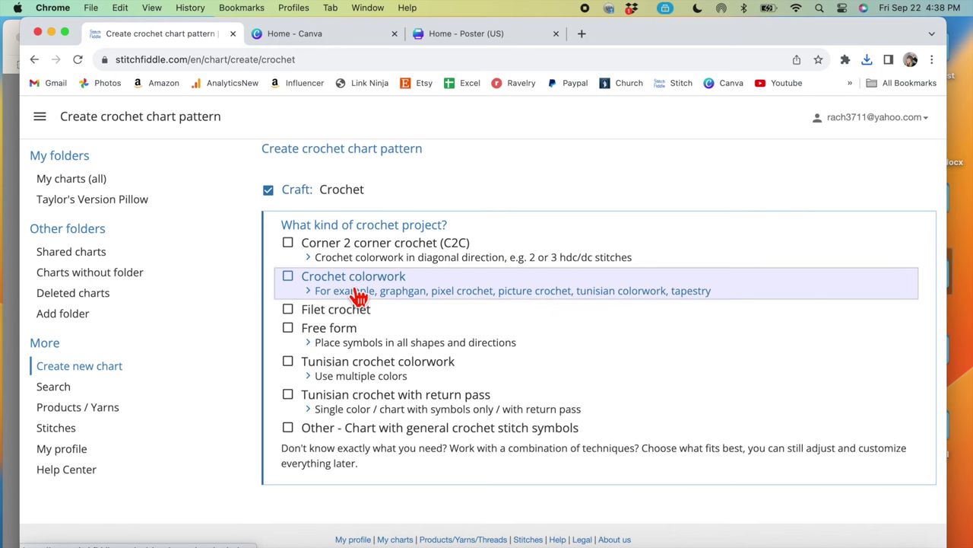
pyautogui.click(353, 372)
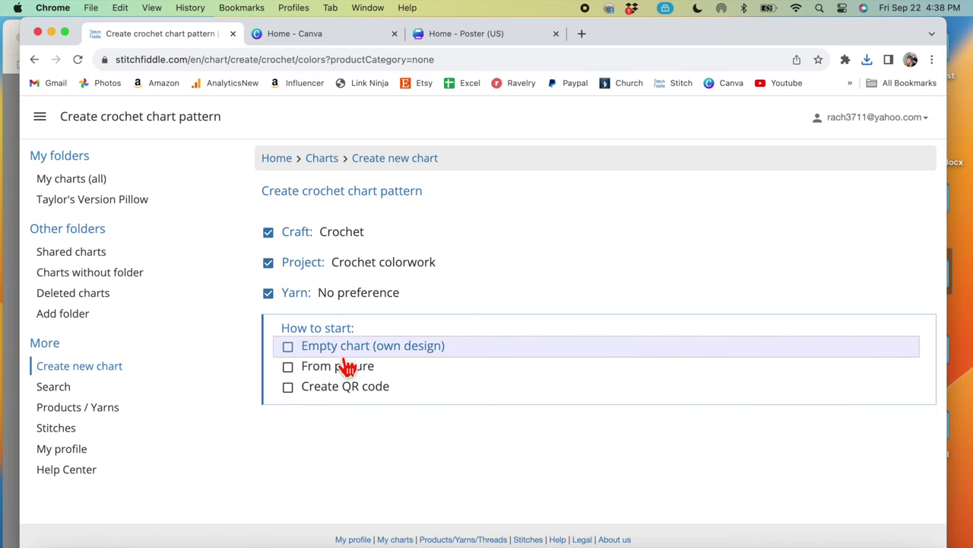
pyautogui.click(326, 375)
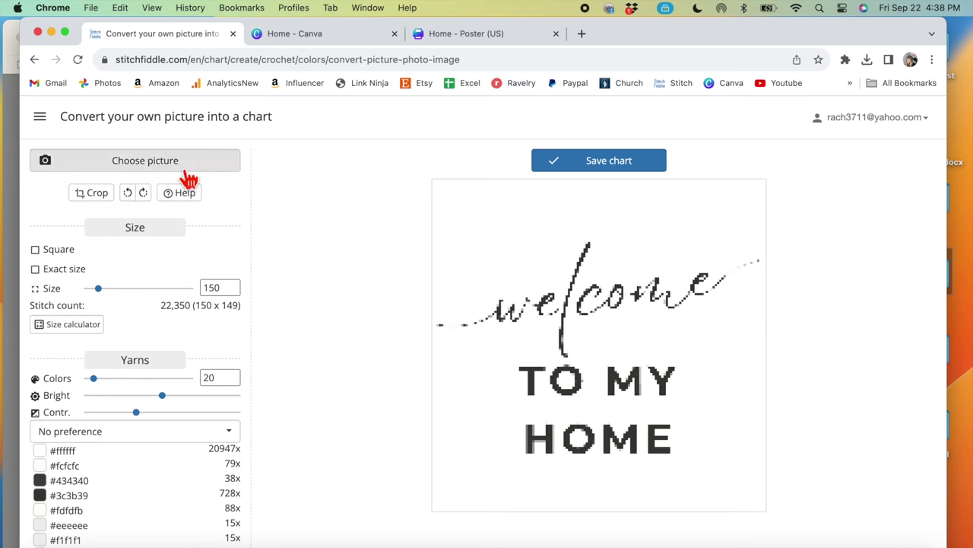
# Step: Replace the source picture with Home.jpg from the Downloads folder
pyautogui.click(145, 171)
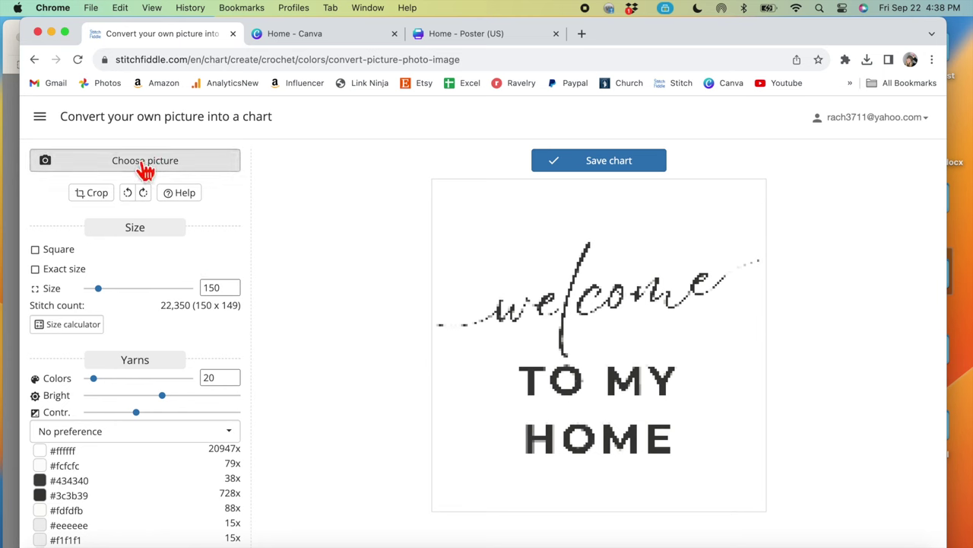
pyautogui.click(145, 169)
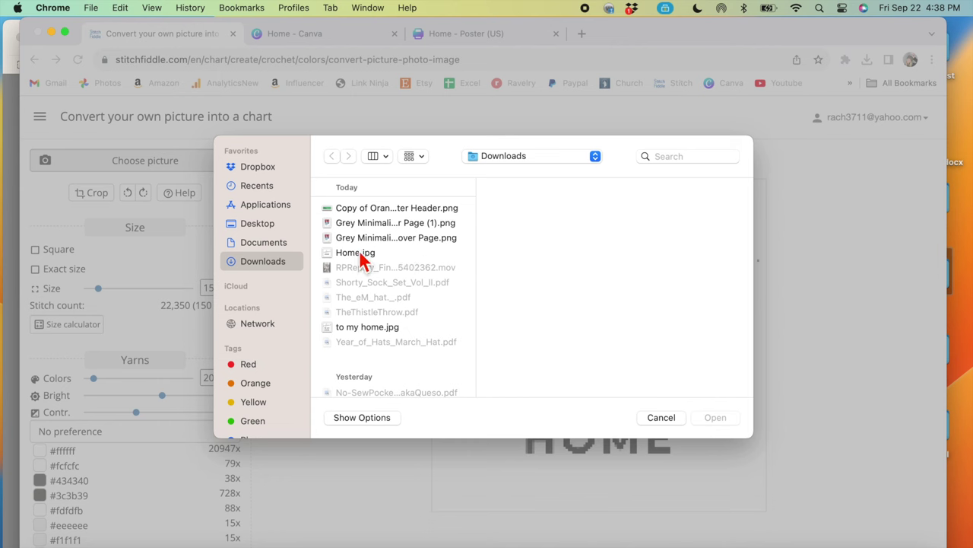
pyautogui.click(353, 329)
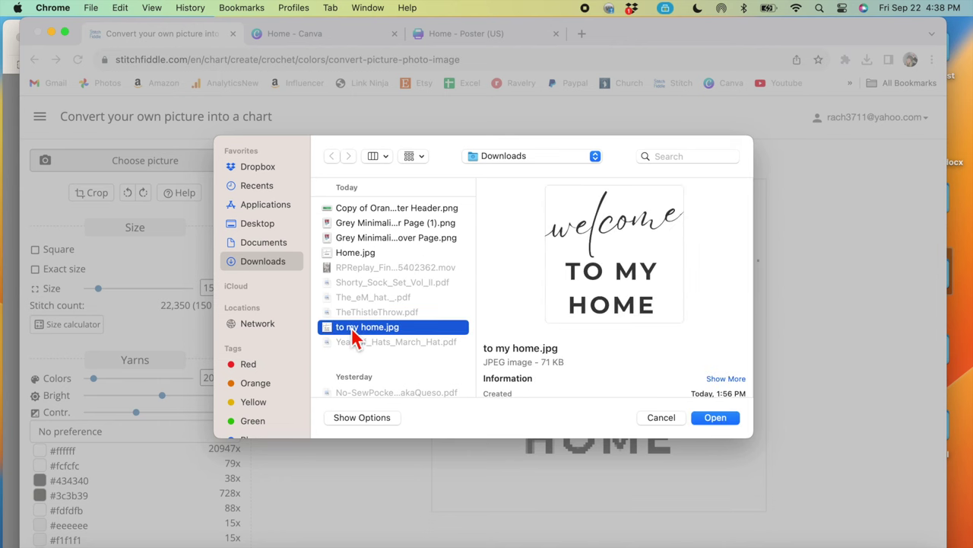
pyautogui.click(368, 254)
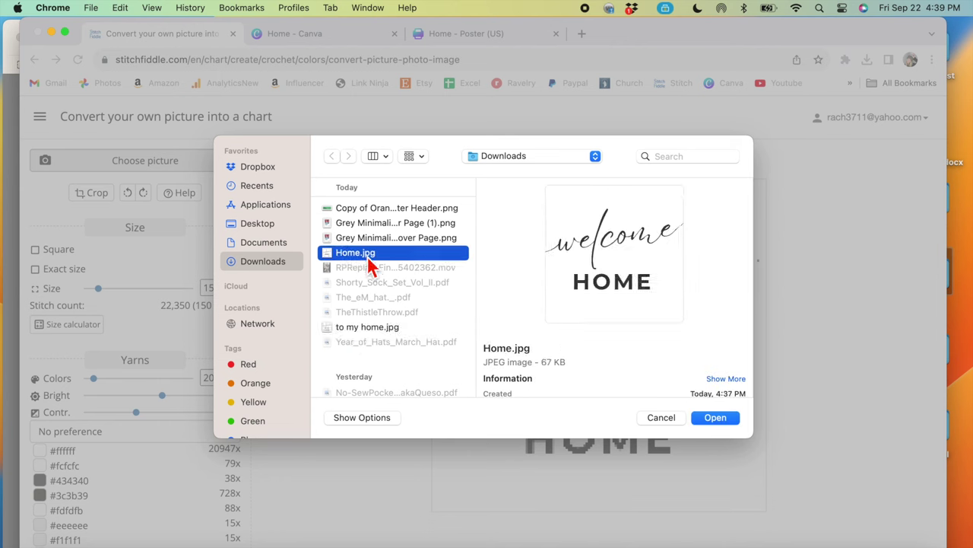
pyautogui.click(712, 419)
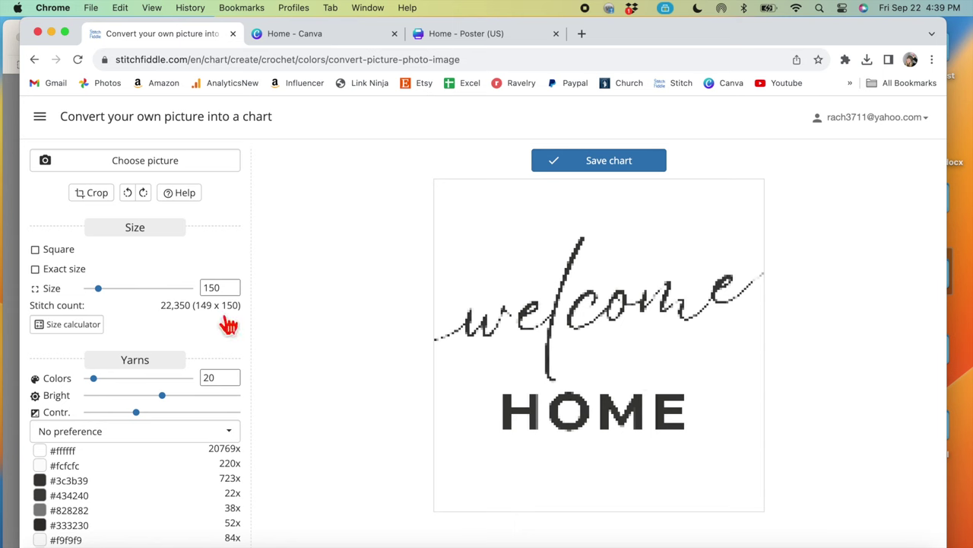
pyautogui.click(78, 331)
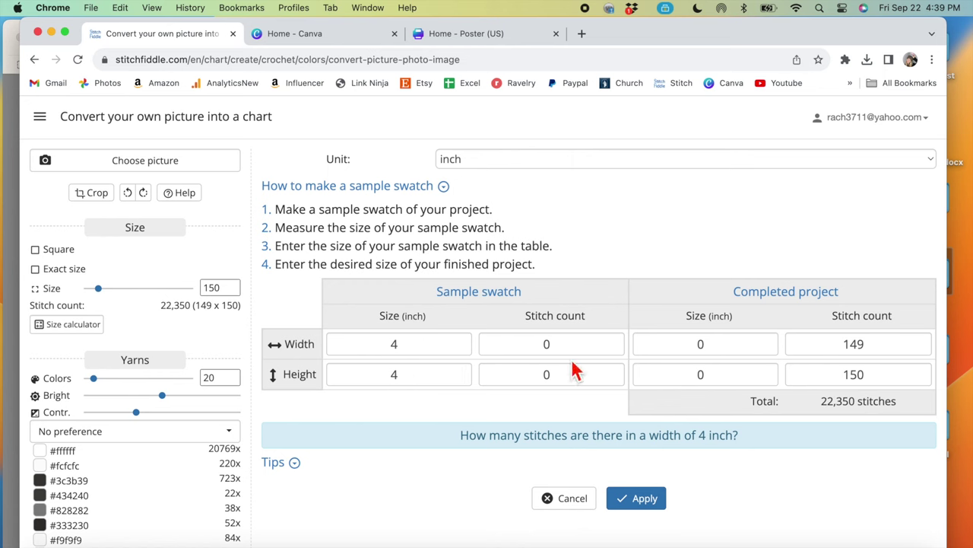
# Step: Enter a 15 × 18-stitch swatch and 17.5 × 17.5 inch finished size, then apply
pyautogui.moveTo(565, 345); pyautogui.dragTo(532, 350)
pyautogui.write('15')
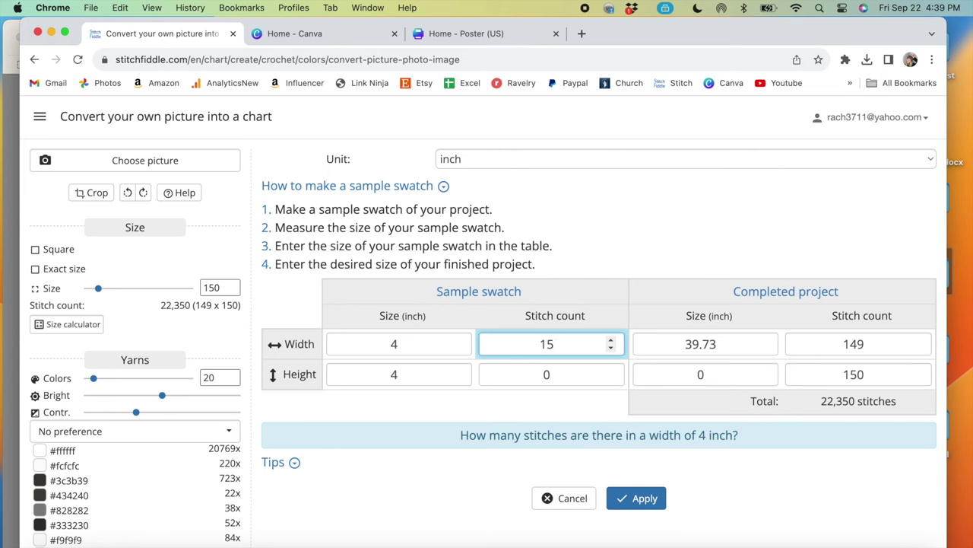
pyautogui.click(547, 374)
pyautogui.write('18')
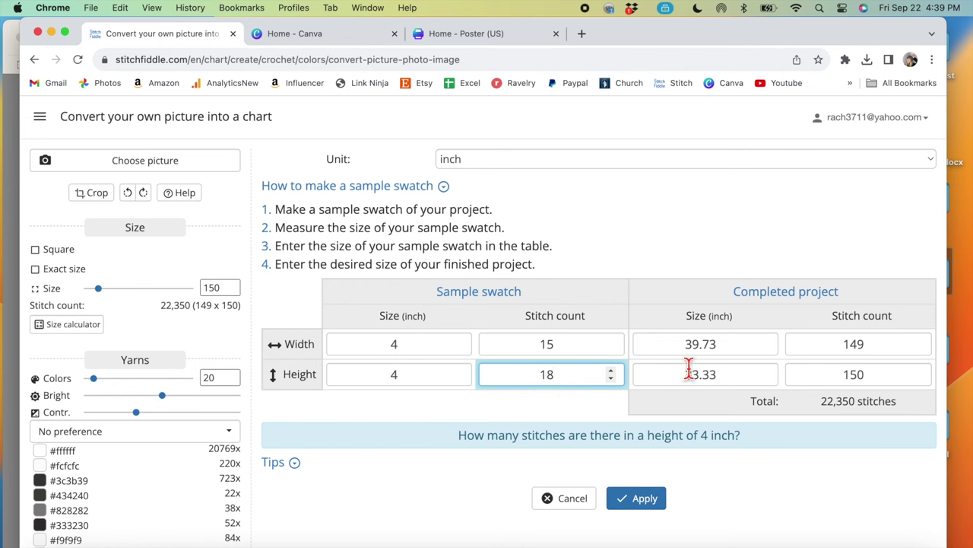
pyautogui.moveTo(738, 348); pyautogui.dragTo(639, 354)
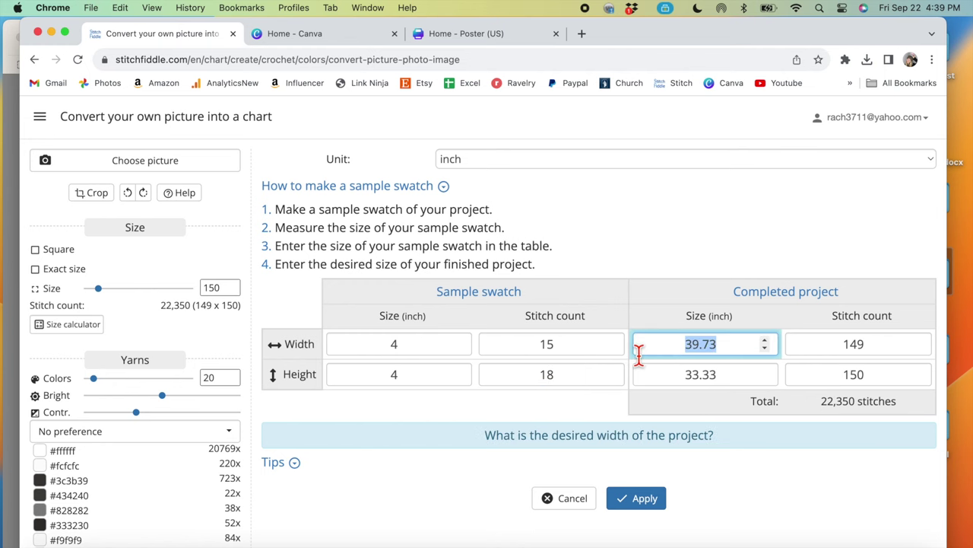
pyautogui.write('17')
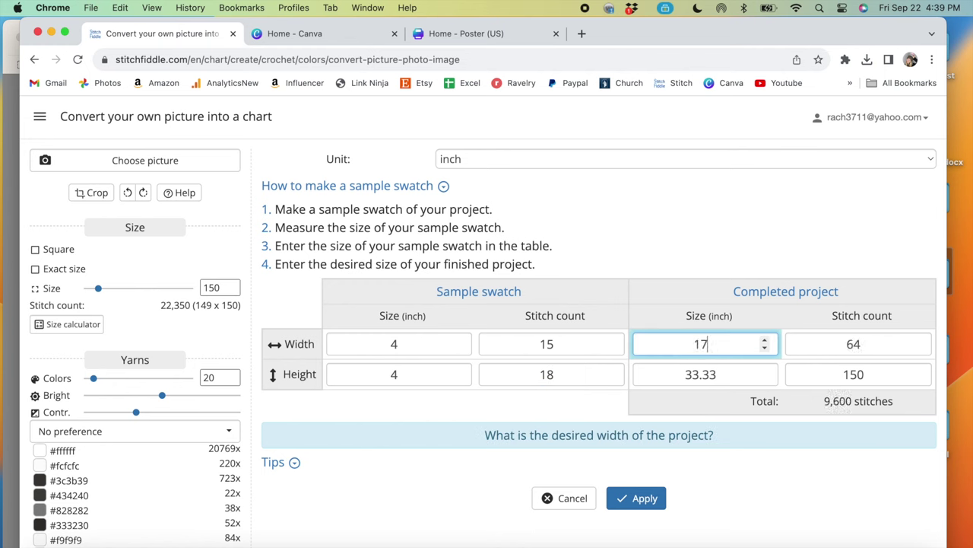
pyautogui.write('.5')
pyautogui.moveTo(749, 378); pyautogui.dragTo(643, 377)
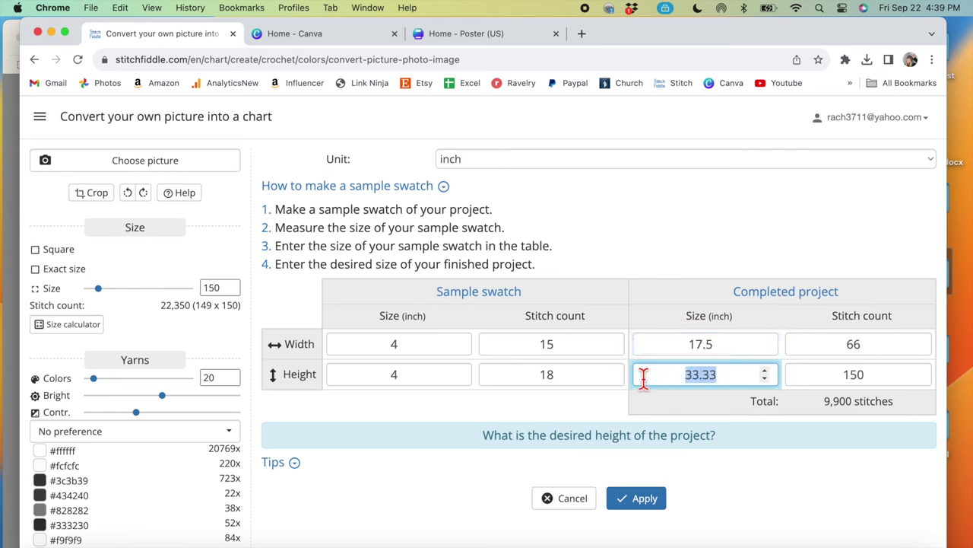
pyautogui.write('17.5')
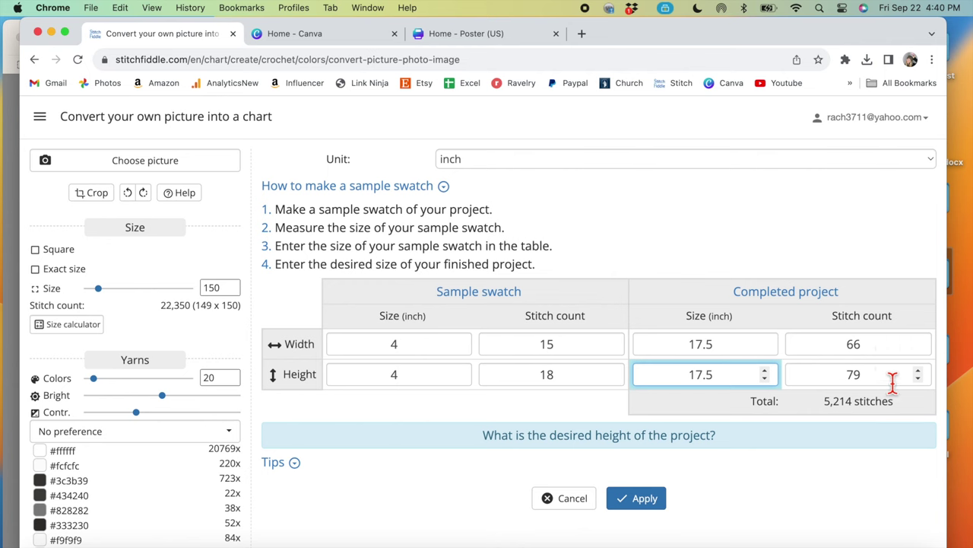
pyautogui.click(651, 502)
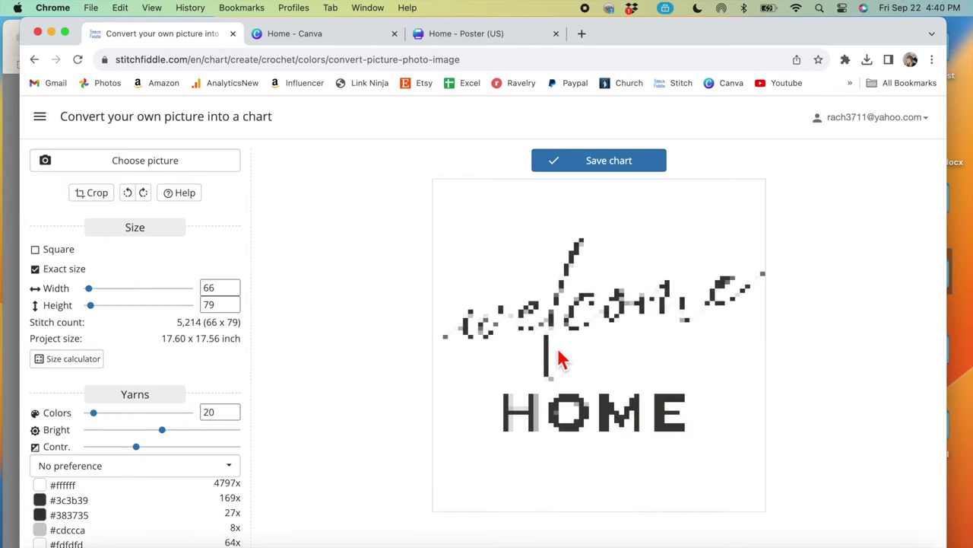
# Step: Save the 66 × 79-stitch converted chart as Home
pyautogui.click(620, 162)
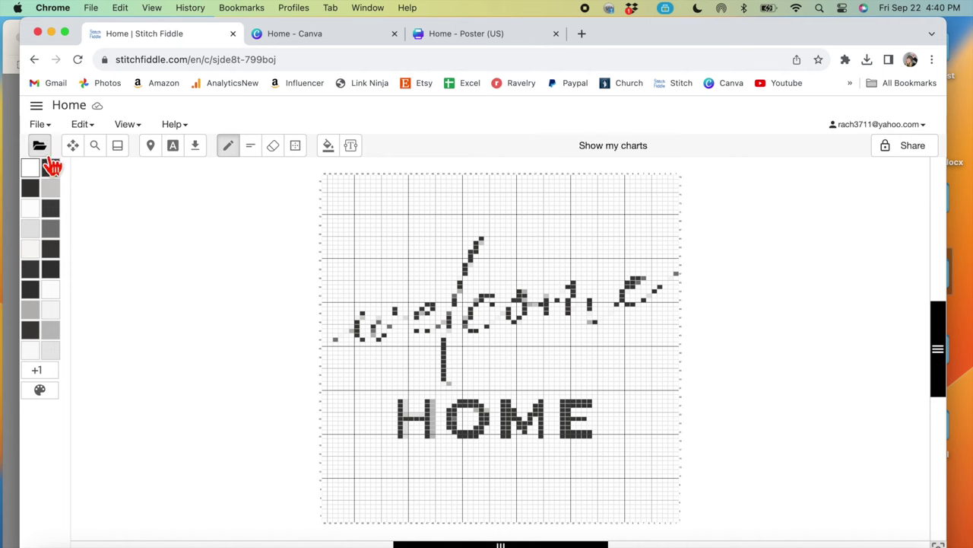
pyautogui.click(39, 392)
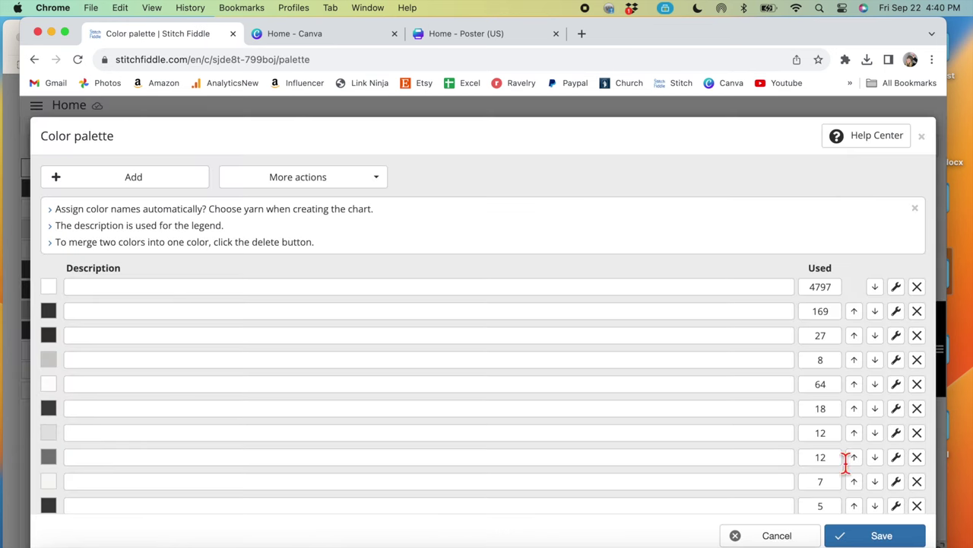
# Step: Merge the mid-grey, extra white and extra dark shades into the main white and dark yarns
pyautogui.click(918, 457)
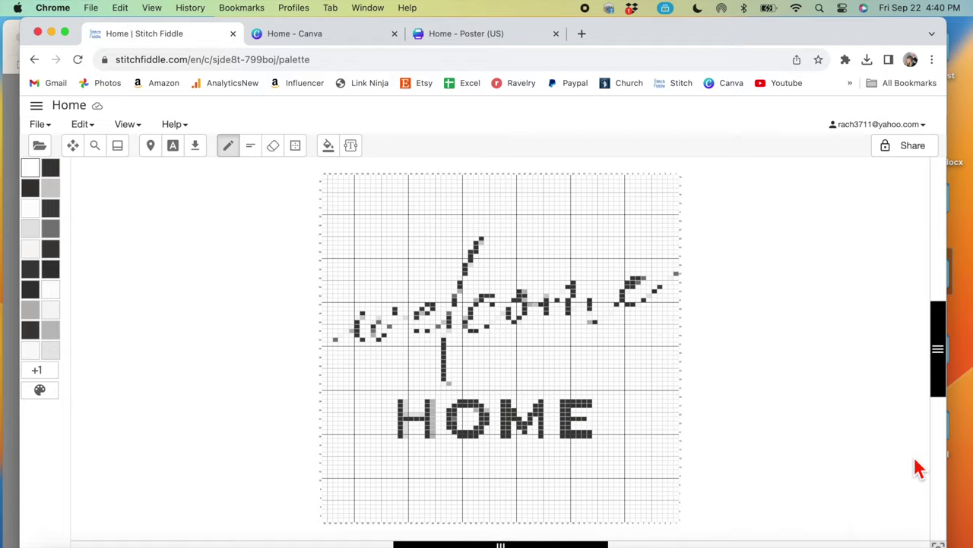
pyautogui.click(304, 232)
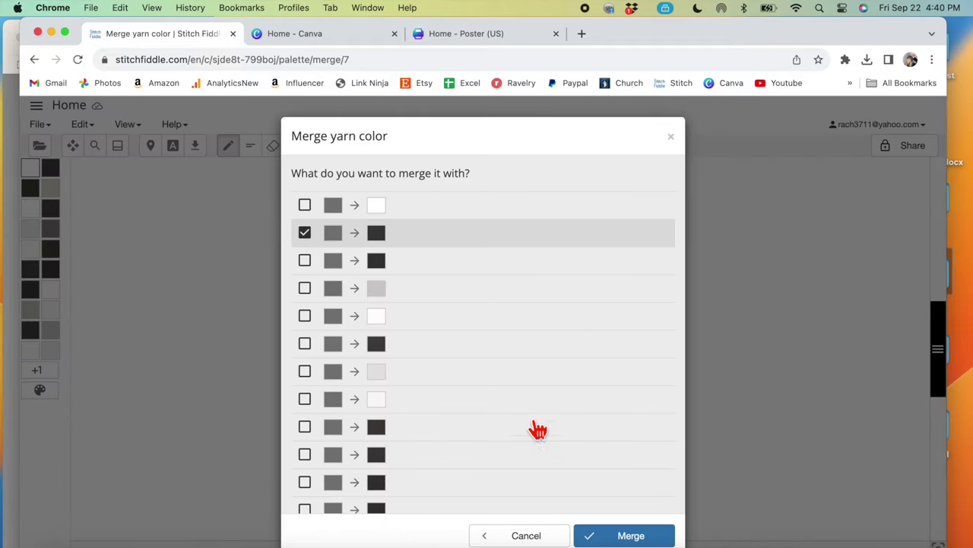
pyautogui.click(615, 532)
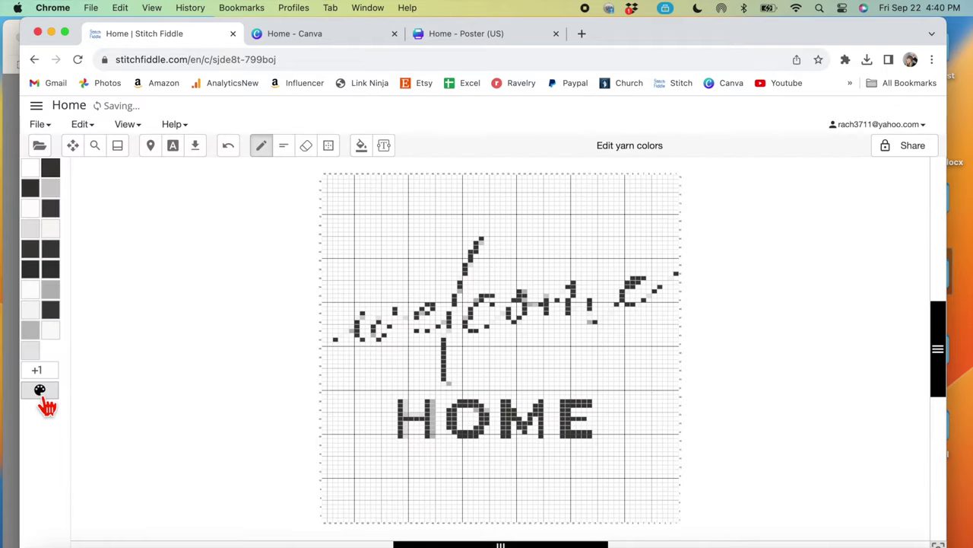
pyautogui.click(39, 391)
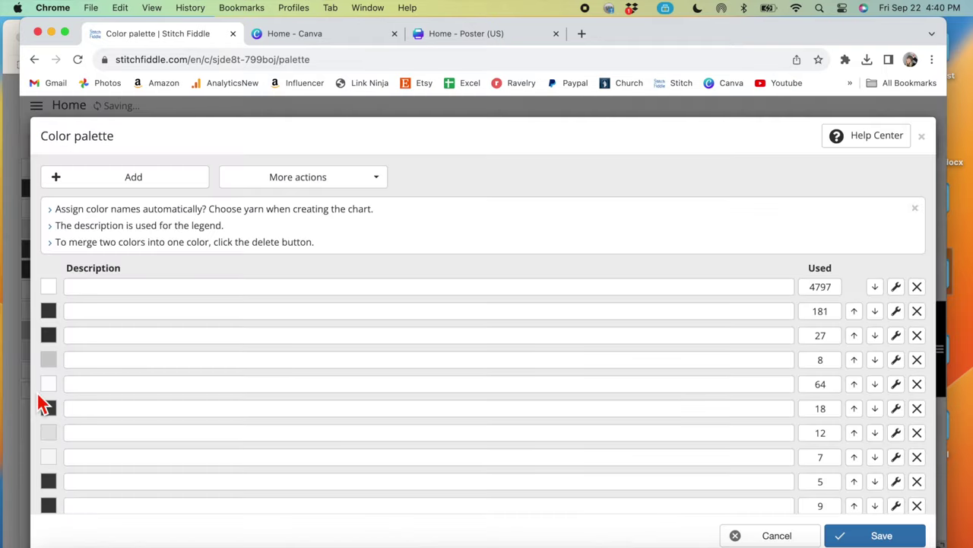
pyautogui.click(917, 384)
pyautogui.click(304, 206)
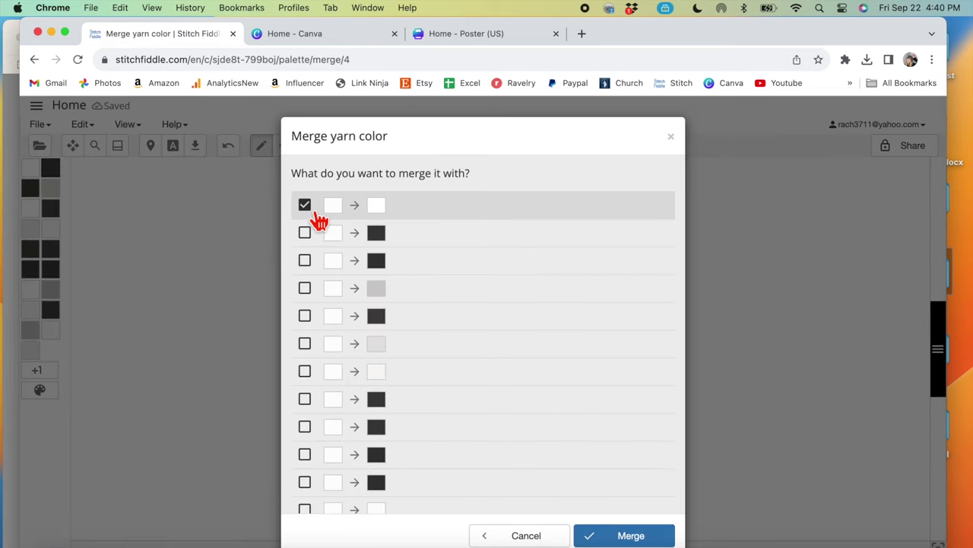
pyautogui.click(631, 536)
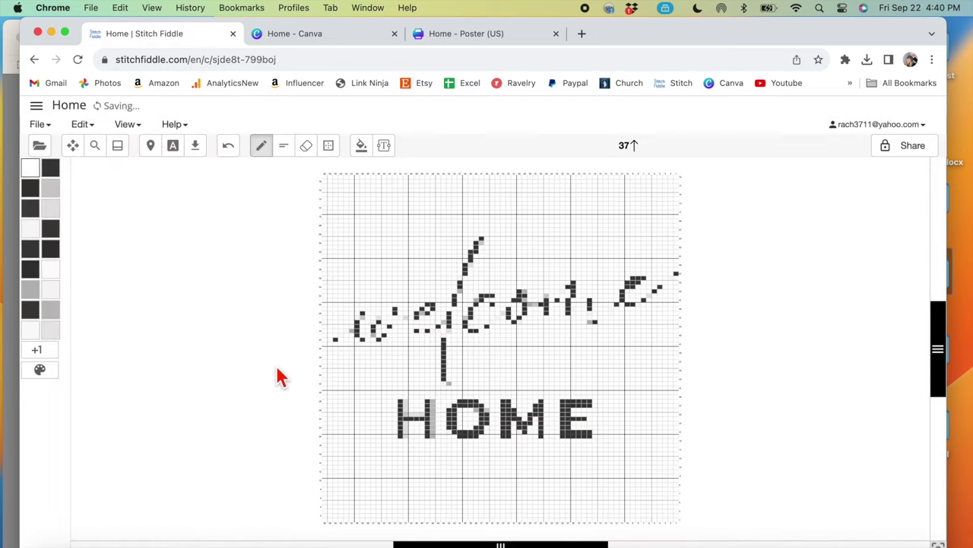
pyautogui.click(41, 387)
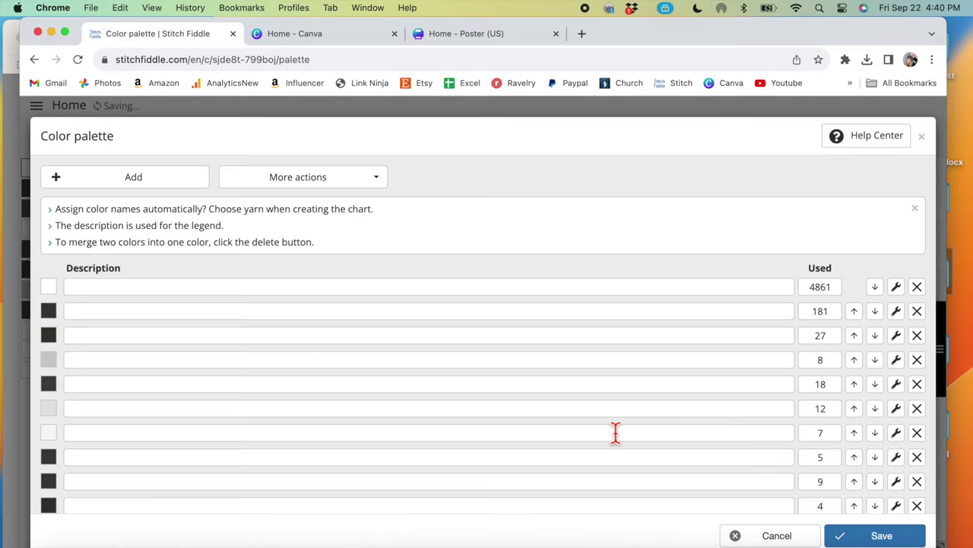
pyautogui.click(917, 481)
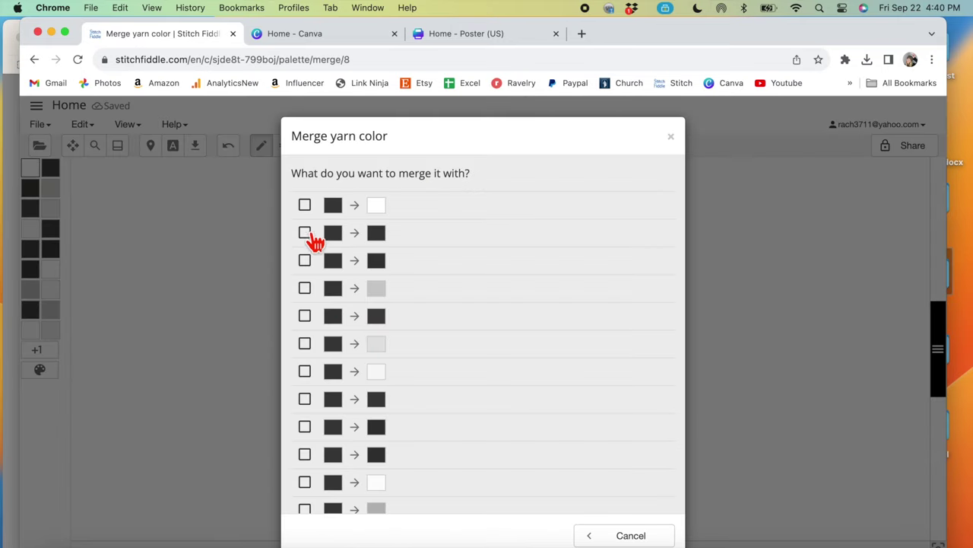
pyautogui.click(304, 232)
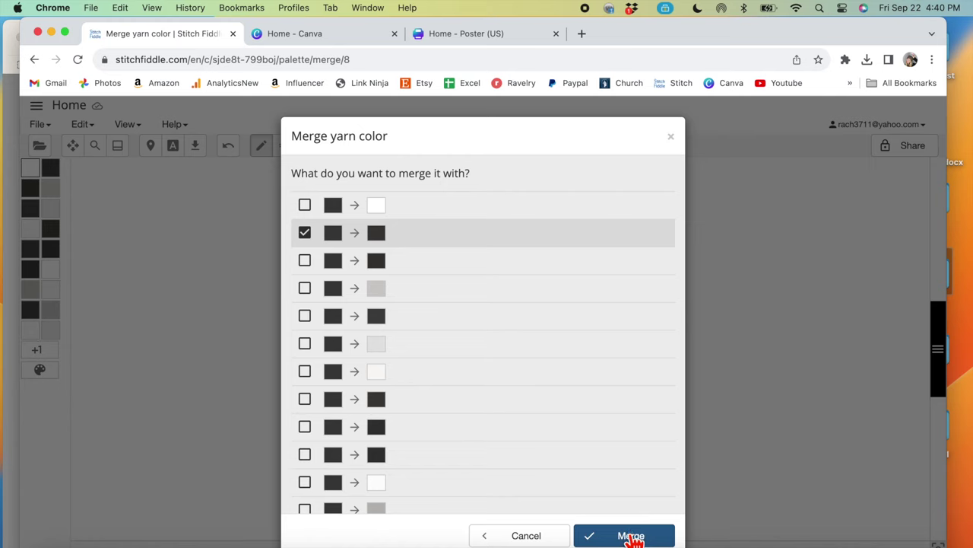
pyautogui.click(629, 536)
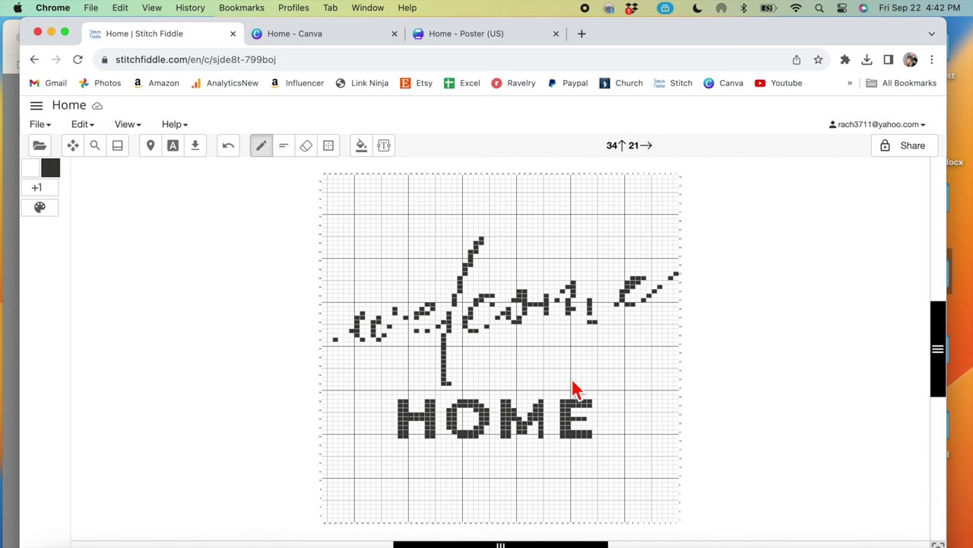
pyautogui.scroll(-3, 574, 389)
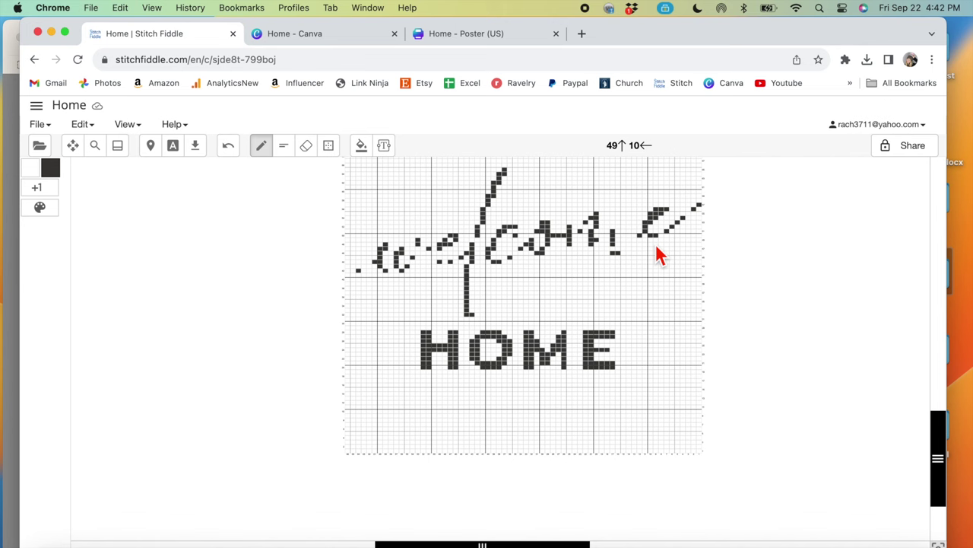
# Step: Thicken the M's right leg and middle, and fill the O's lower corner stitches in dark
pyautogui.scroll(3, 541, 334)
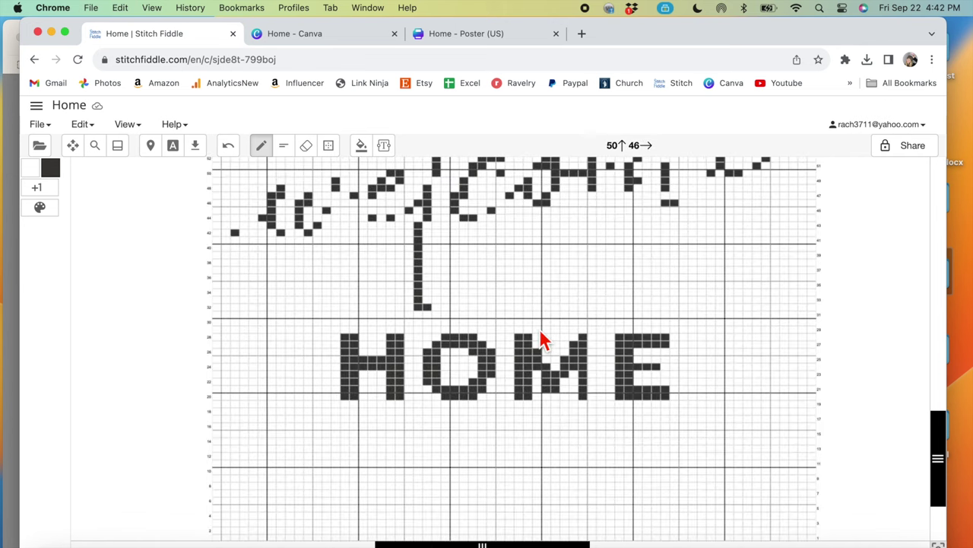
pyautogui.scroll(3, 542, 340)
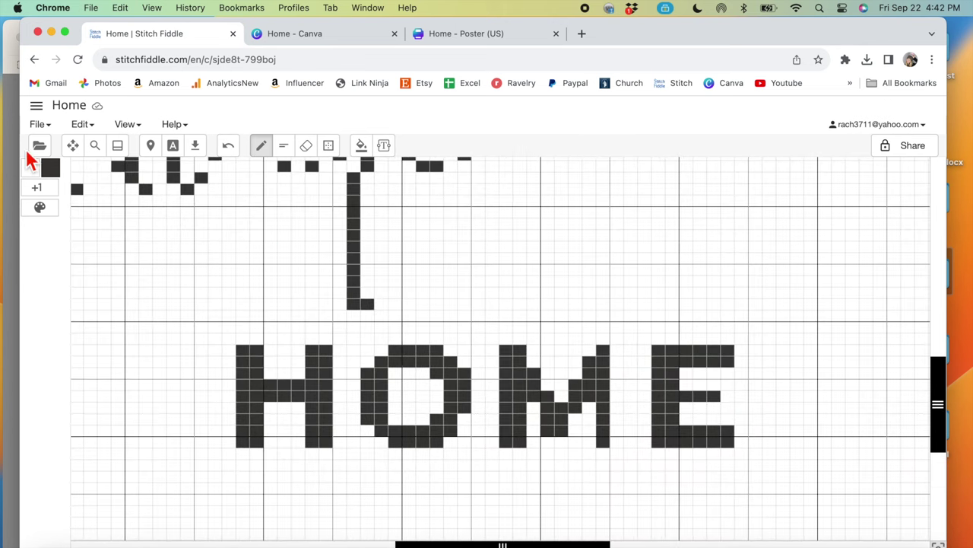
pyautogui.moveTo(617, 350); pyautogui.dragTo(617, 434)
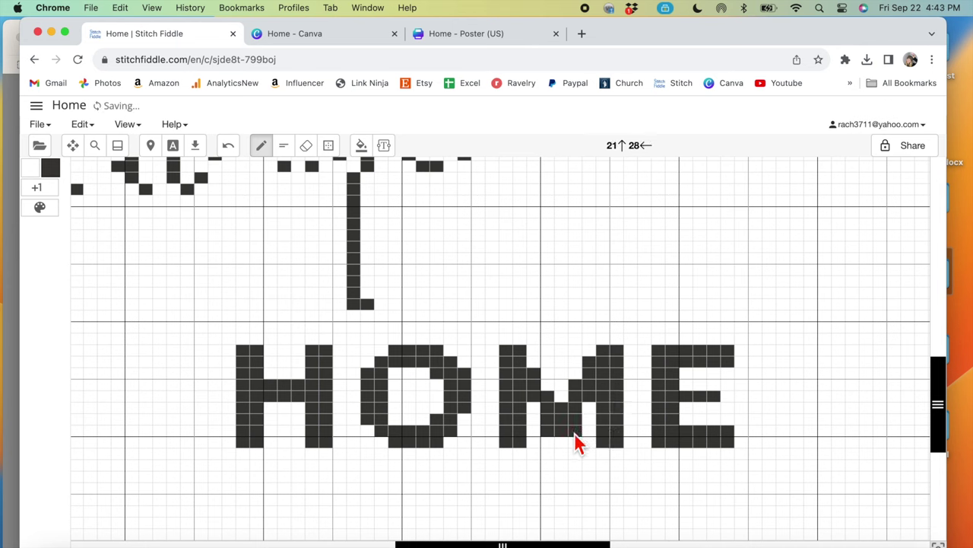
pyautogui.click(547, 385)
pyautogui.click(552, 391)
pyautogui.click(31, 169)
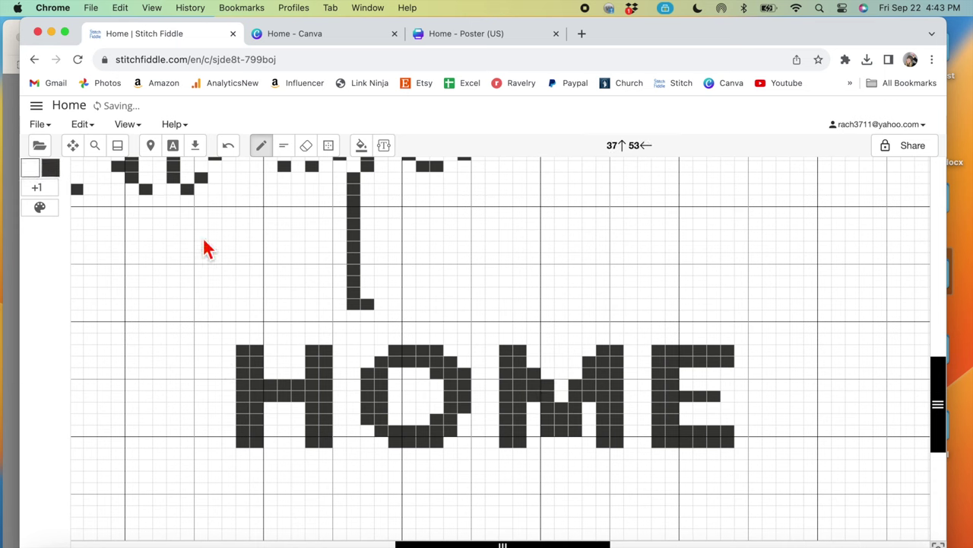
pyautogui.click(50, 169)
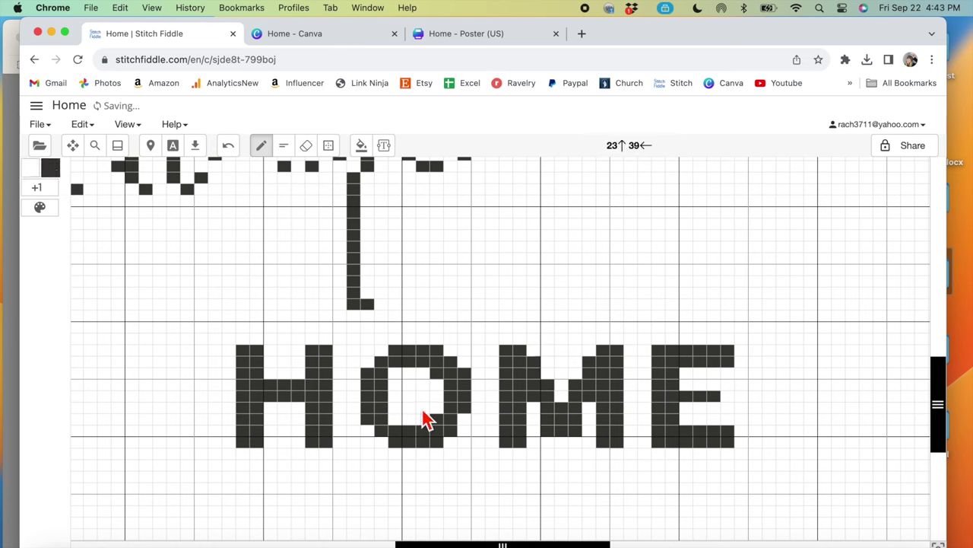
pyautogui.click(401, 428)
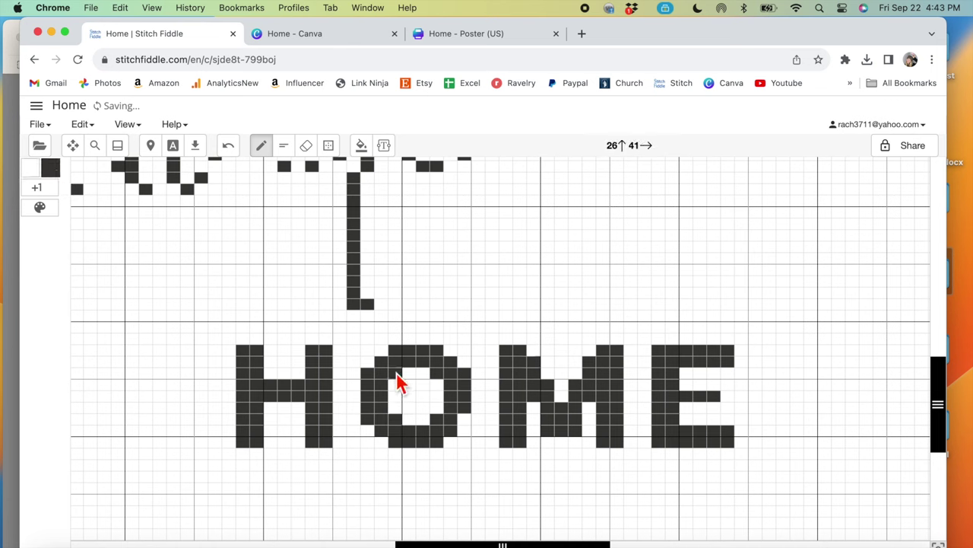
pyautogui.click(467, 423)
pyautogui.scroll(5, 592, 351)
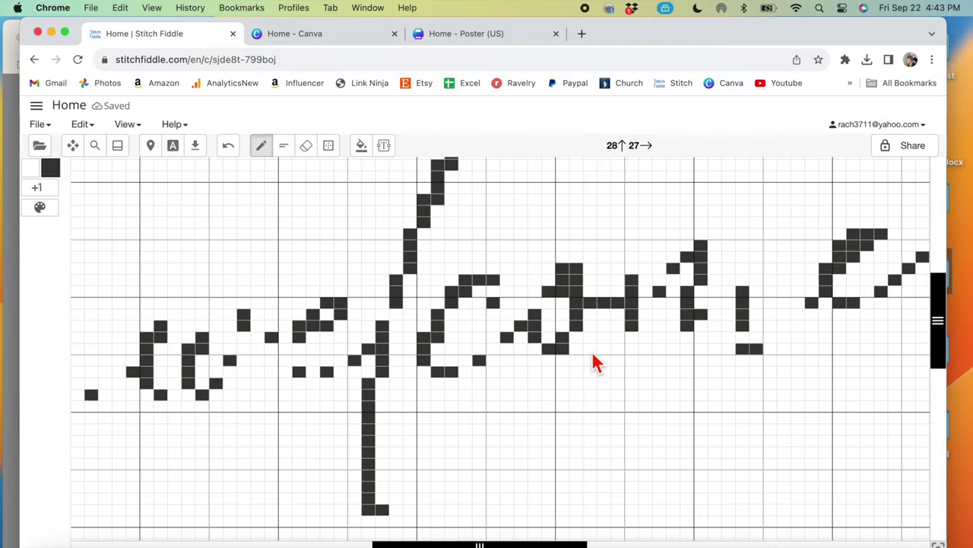
# Step: Fill dark stitches along the w's lead-in stroke and base to connect its strokes
pyautogui.scroll(-5, 592, 354)
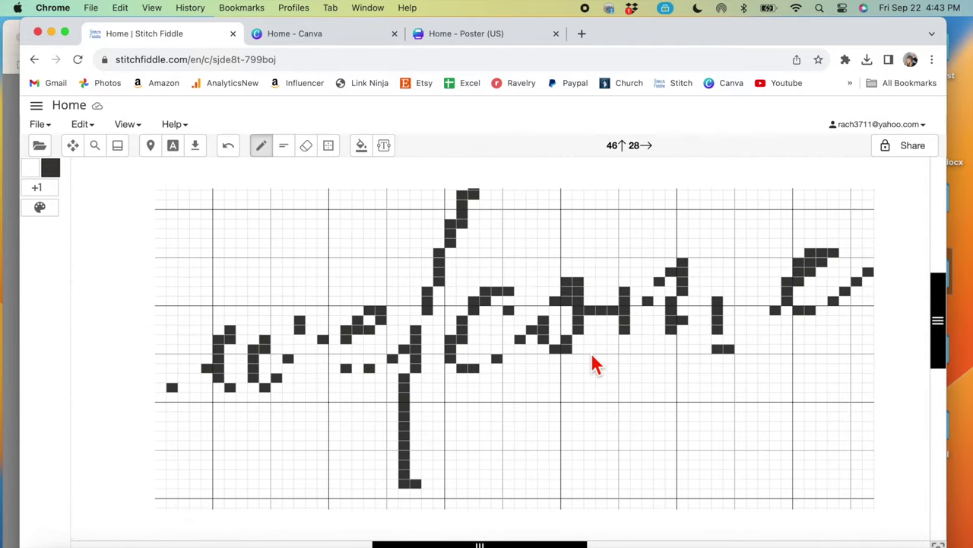
pyautogui.scroll(3, 590, 358)
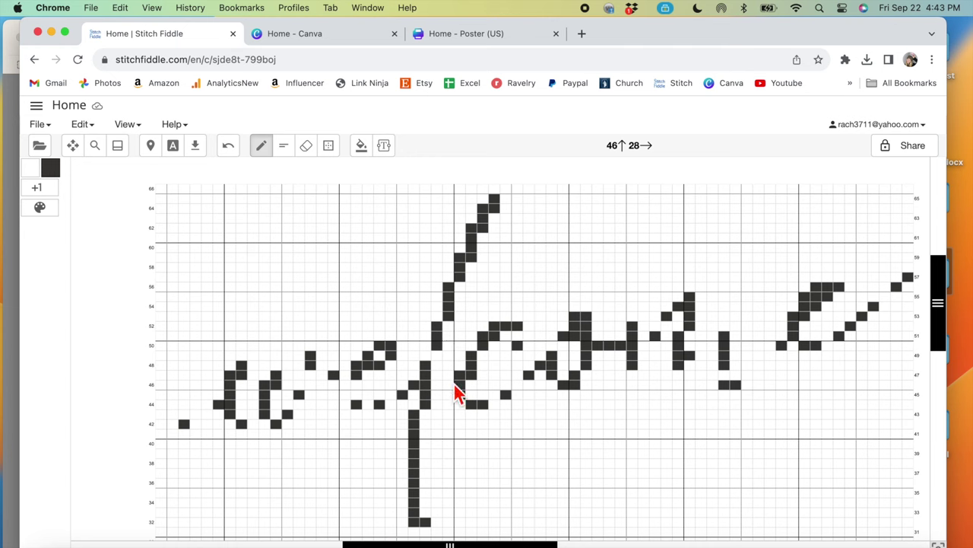
pyautogui.click(214, 404)
pyautogui.click(196, 415)
pyautogui.click(195, 424)
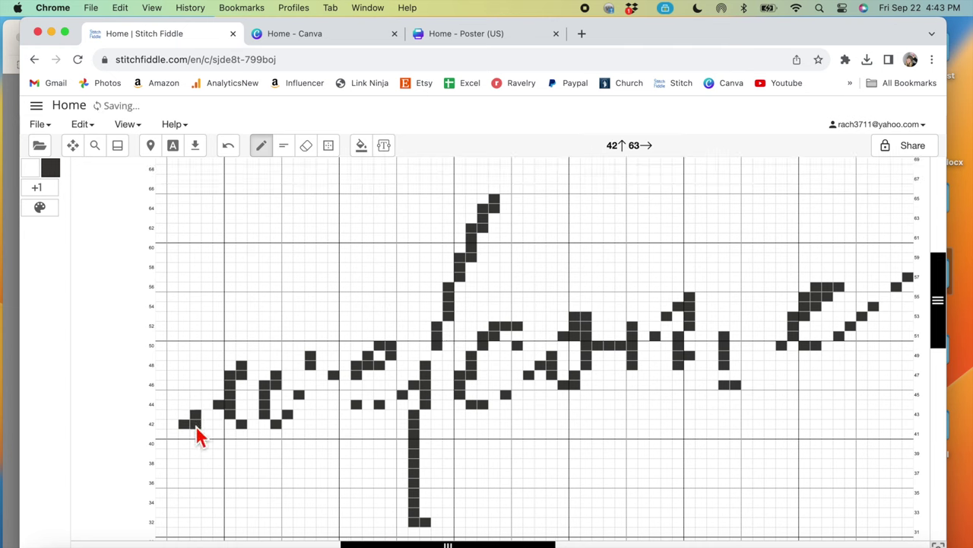
pyautogui.click(209, 413)
pyautogui.click(253, 424)
pyautogui.click(277, 415)
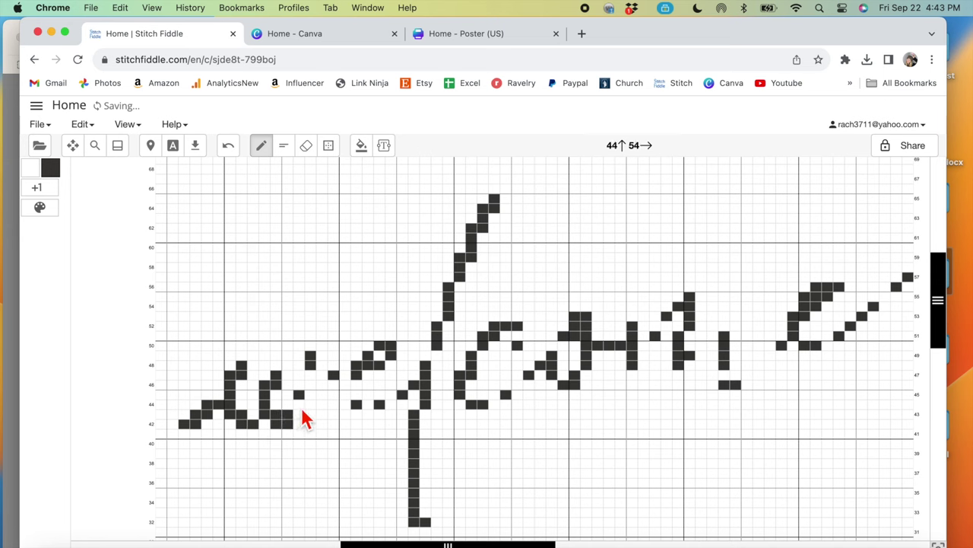
# Step: Bridge the w to the e, fill the e's lower stroke, and square off the w's peak
pyautogui.click(310, 395)
pyautogui.click(345, 378)
pyautogui.click(357, 386)
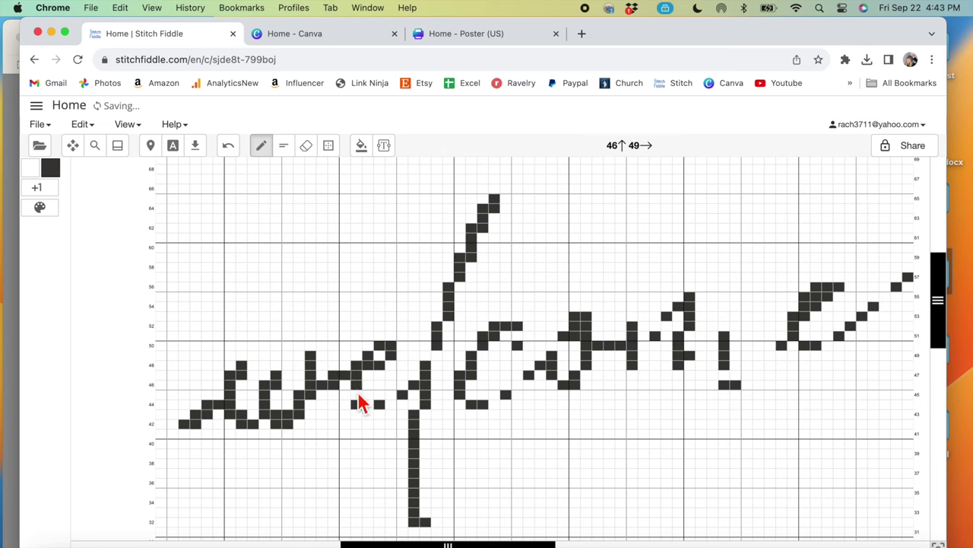
pyautogui.click(368, 394)
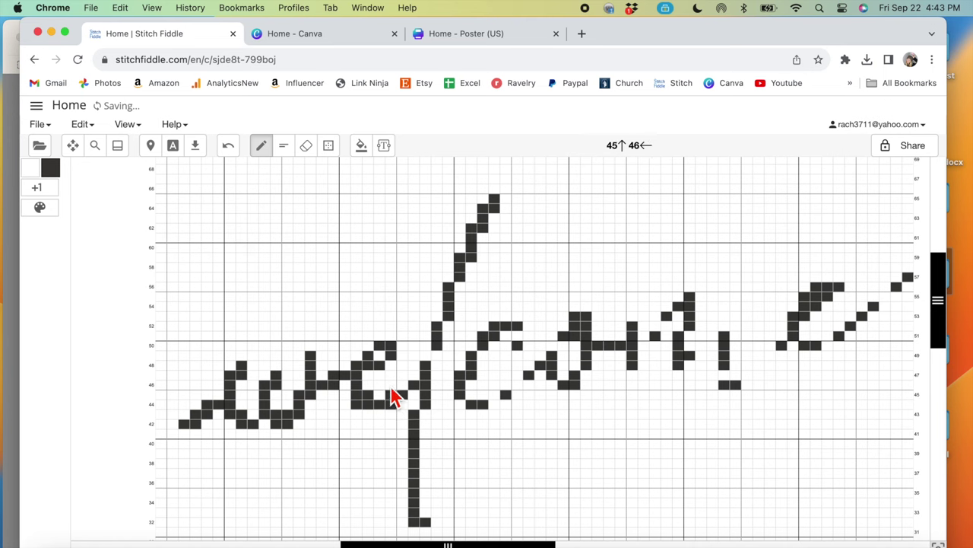
pyautogui.click(391, 394)
pyautogui.click(369, 348)
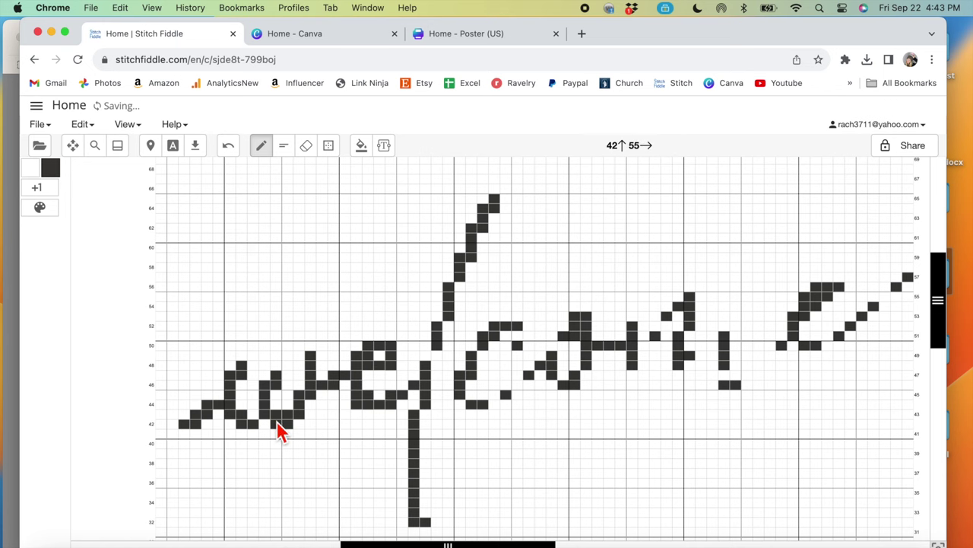
pyautogui.click(231, 366)
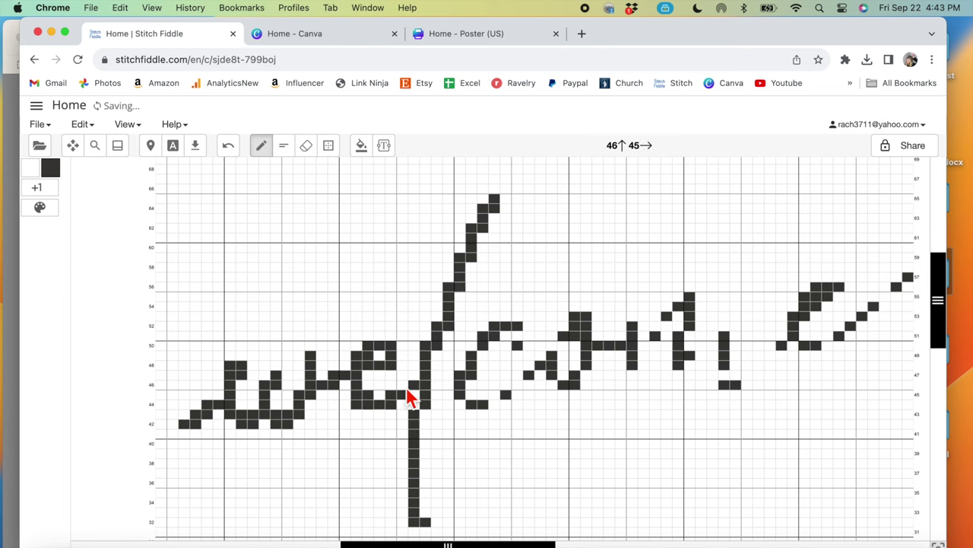
# Step: Double the width of the long descender and thicken the l stroke up to its tip
pyautogui.click(425, 503)
pyautogui.moveTo(426, 519); pyautogui.dragTo(440, 368)
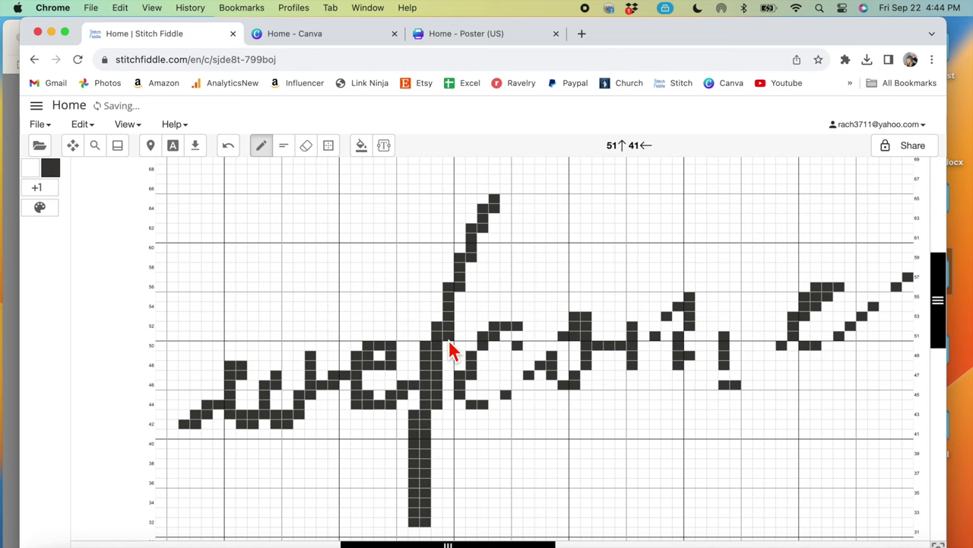
pyautogui.moveTo(460, 314); pyautogui.dragTo(460, 300)
pyautogui.moveTo(484, 253); pyautogui.dragTo(487, 234)
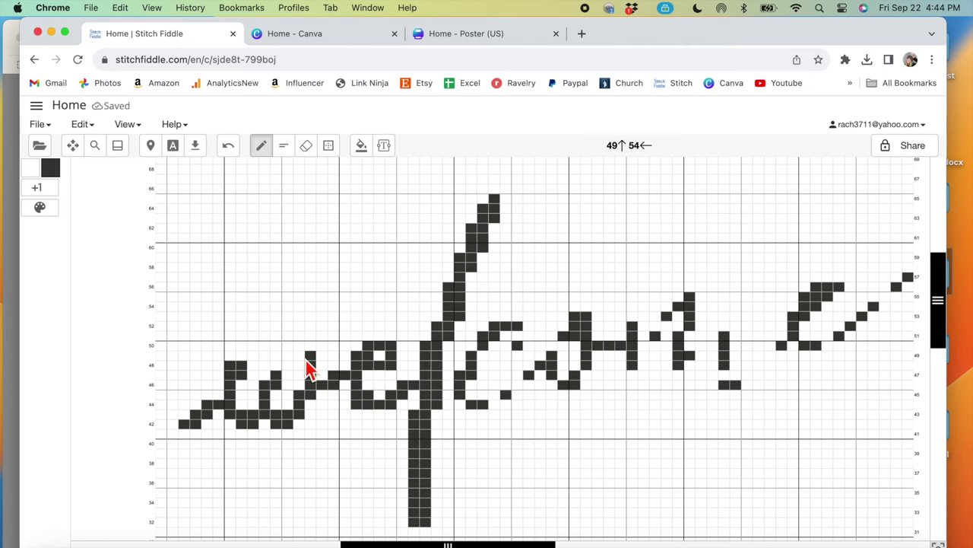
# Step: Thicken the c's base and join the c to the o with a smooth diagonal
pyautogui.click(311, 393)
pyautogui.moveTo(461, 391); pyautogui.dragTo(467, 400)
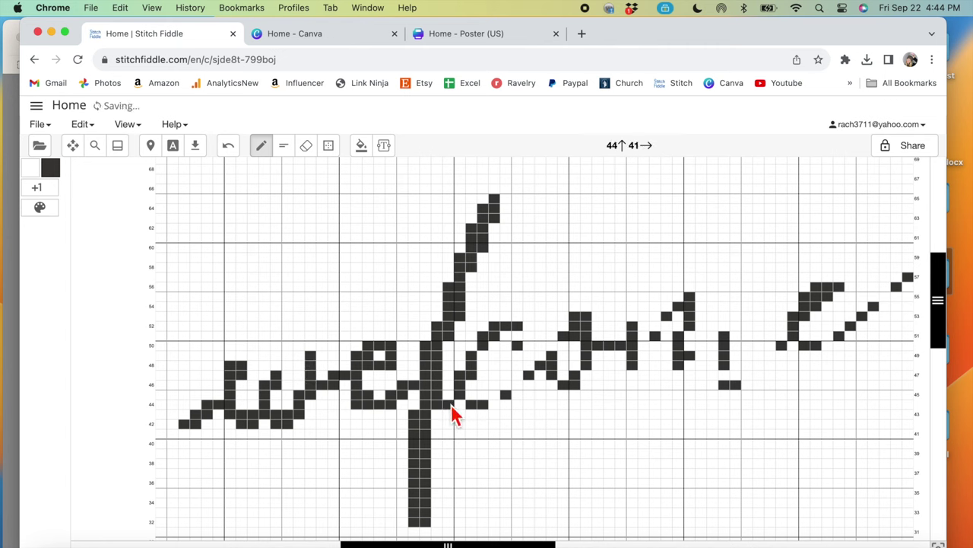
pyautogui.click(461, 396)
pyautogui.moveTo(469, 397)
pyautogui.mouseDown()
pyautogui.moveTo(480, 348)
pyautogui.moveTo(522, 337)
pyautogui.moveTo(528, 351)
pyautogui.moveTo(506, 367)
pyautogui.moveTo(501, 407)
pyautogui.mouseUp()
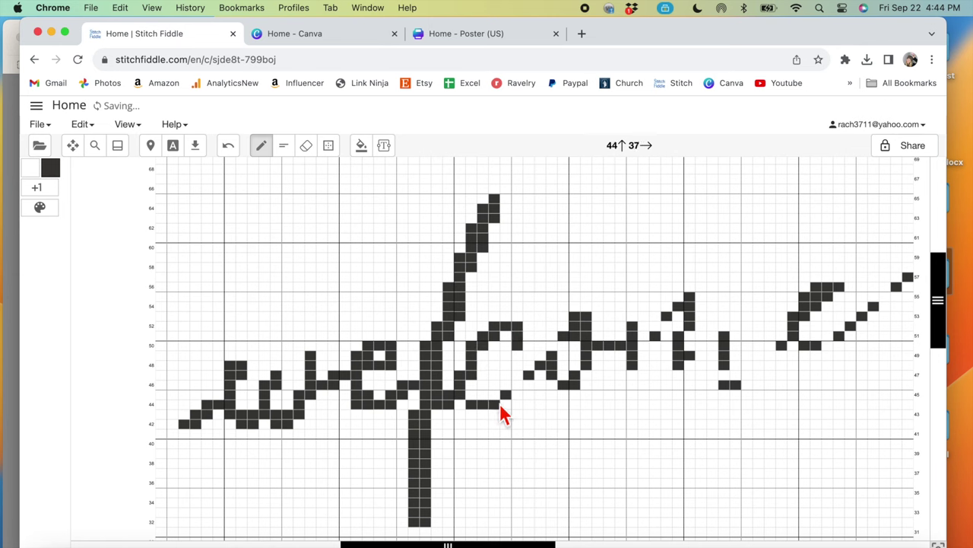
pyautogui.click(545, 377)
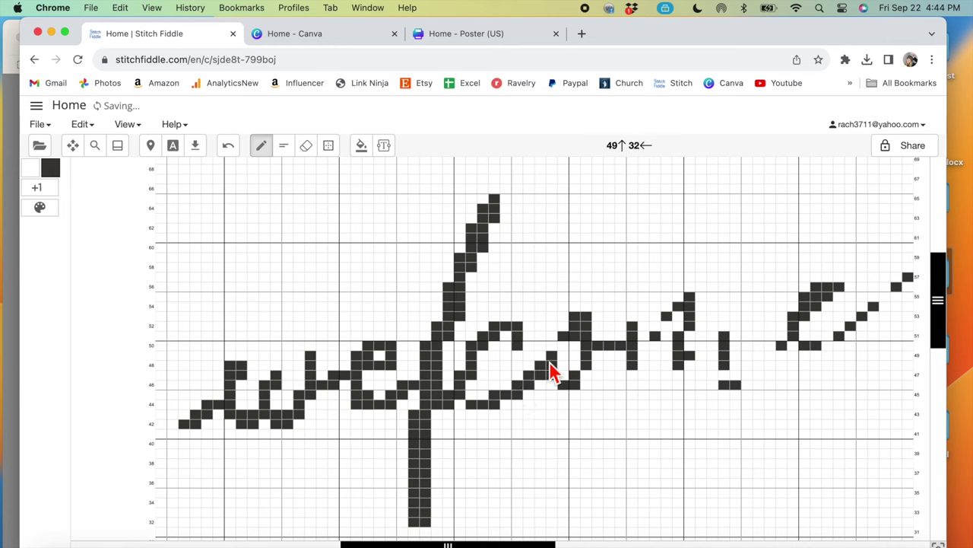
pyautogui.click(555, 372)
pyautogui.click(553, 336)
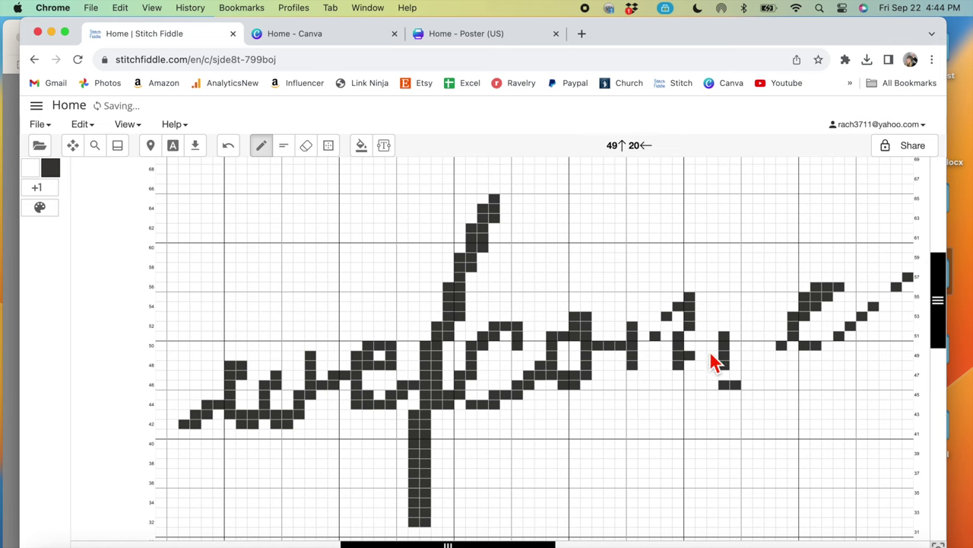
# Step: Rework the m's humps and add a staircase connector from the m to the e
pyautogui.click(687, 353)
pyautogui.click(656, 319)
pyautogui.click(666, 308)
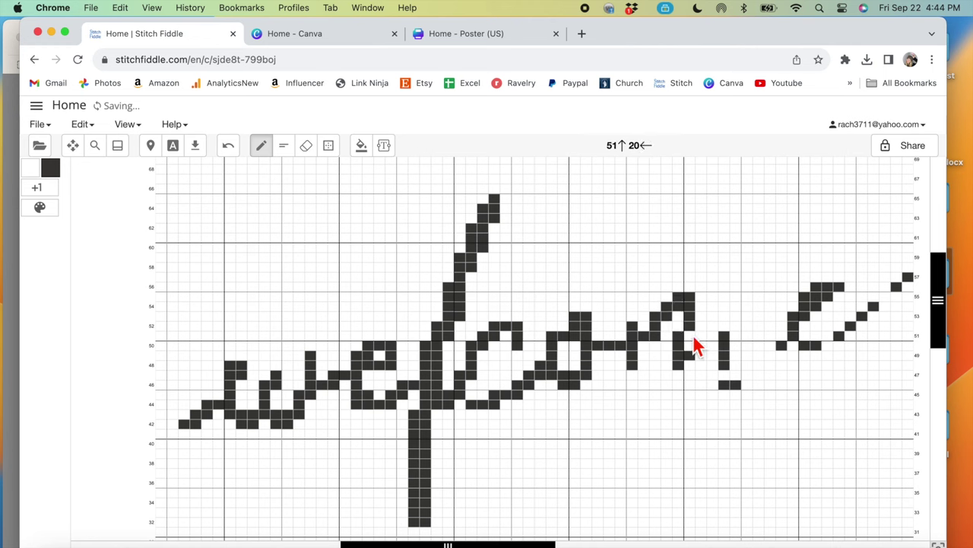
pyautogui.click(701, 328)
pyautogui.click(713, 328)
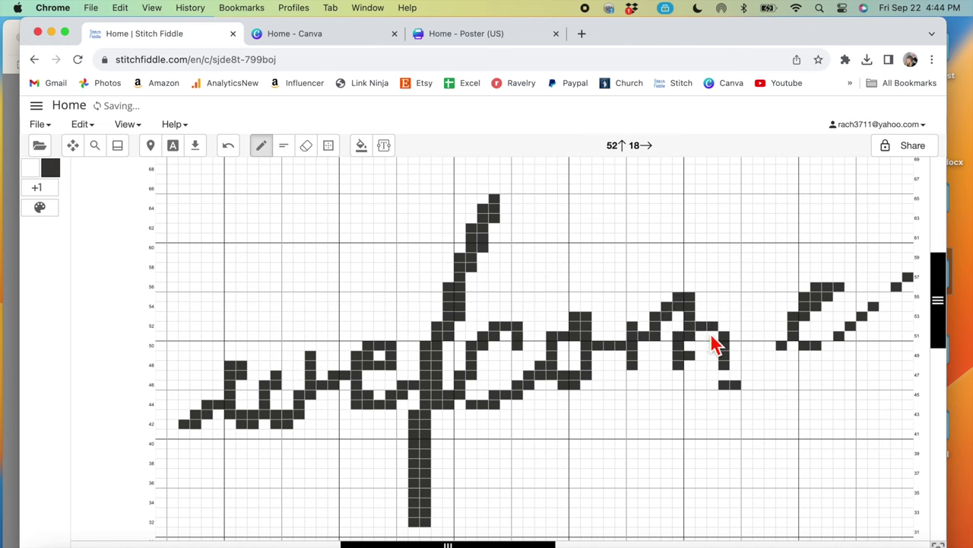
pyautogui.click(724, 375)
pyautogui.click(750, 380)
pyautogui.click(770, 367)
pyautogui.click(782, 357)
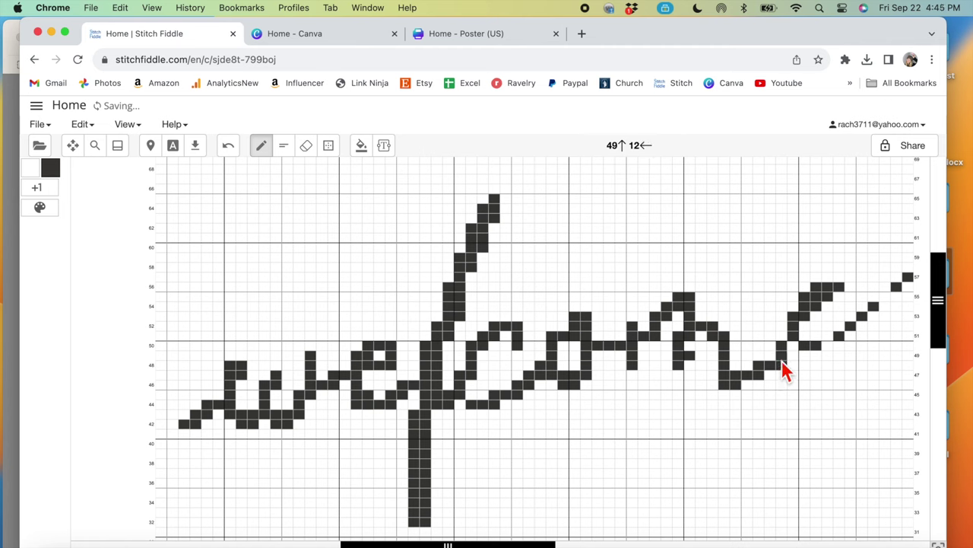
pyautogui.click(781, 362)
pyautogui.click(827, 338)
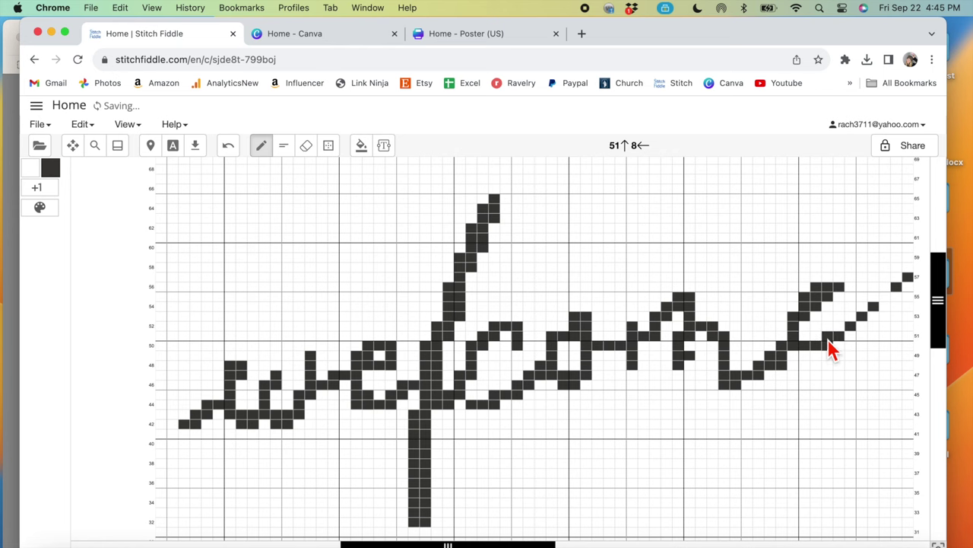
pyautogui.click(874, 318)
# Step: Fill in the final e's loop, undoing overfilled stitches in its centre and tail
pyautogui.hscroll(2, 747, 356)
pyautogui.hscroll(3, 746, 354)
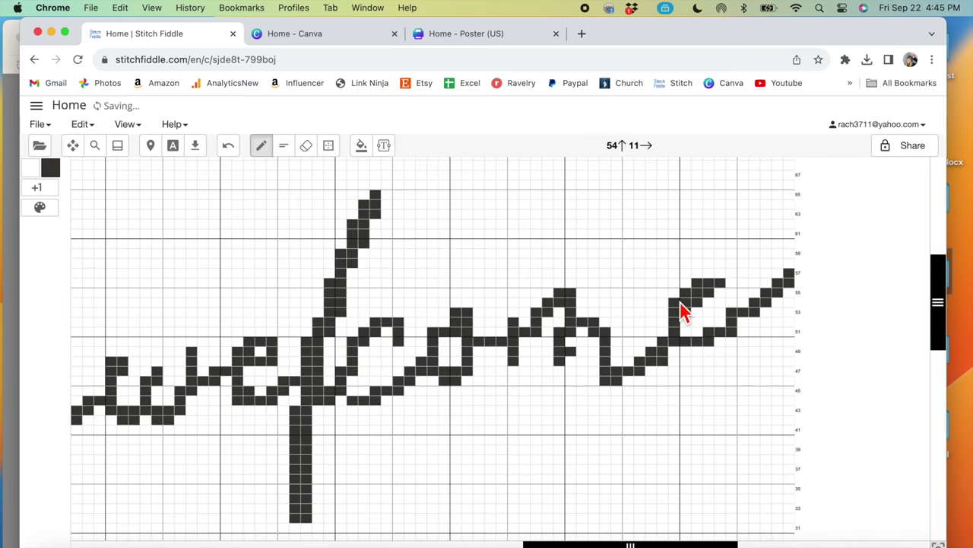
pyautogui.click(676, 294)
pyautogui.moveTo(689, 286); pyautogui.dragTo(723, 275)
pyautogui.press('super+z')
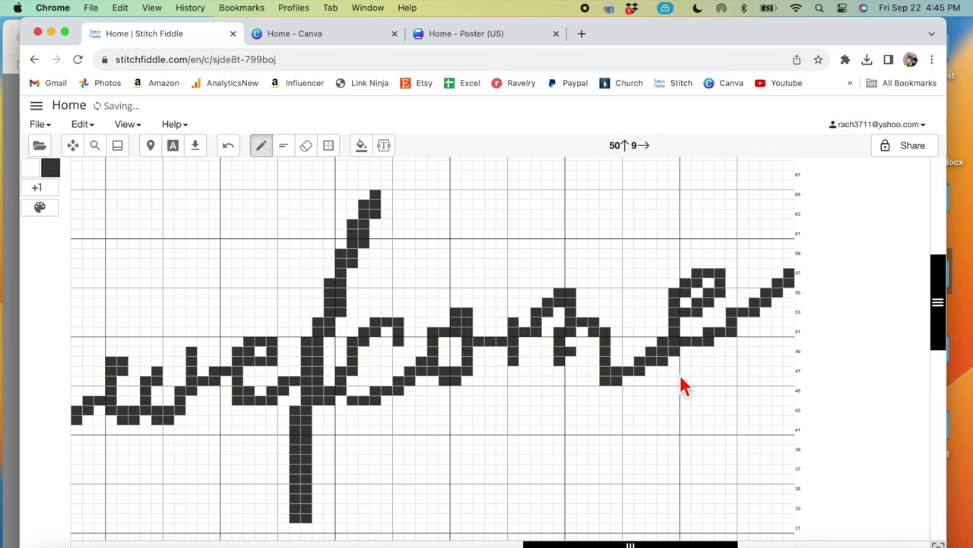
pyautogui.scroll(-3, 401, 307)
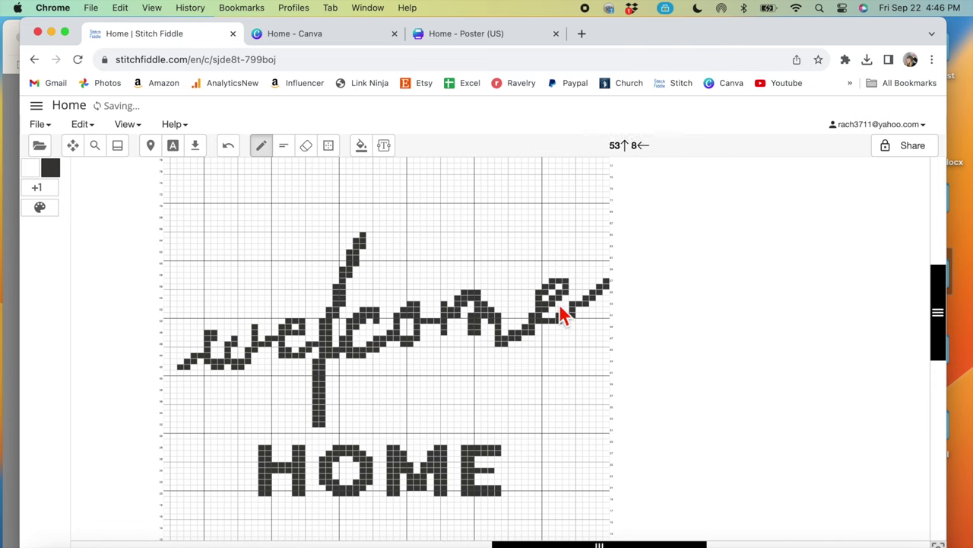
pyautogui.moveTo(563, 315)
pyautogui.mouseDown()
pyautogui.moveTo(549, 286)
pyautogui.moveTo(536, 307)
pyautogui.moveTo(549, 338)
pyautogui.mouseUp()
pyautogui.press('super+z')
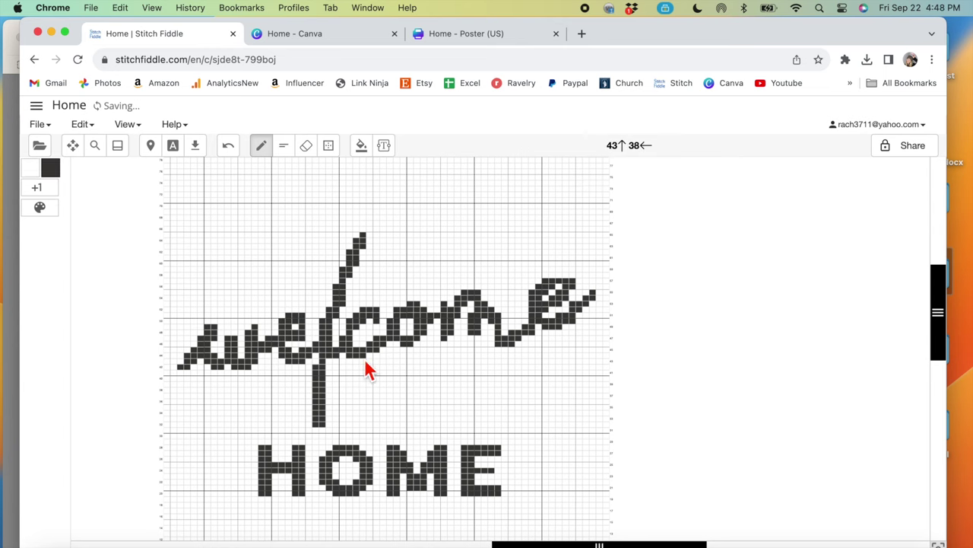
pyautogui.scroll(-4, 276, 330)
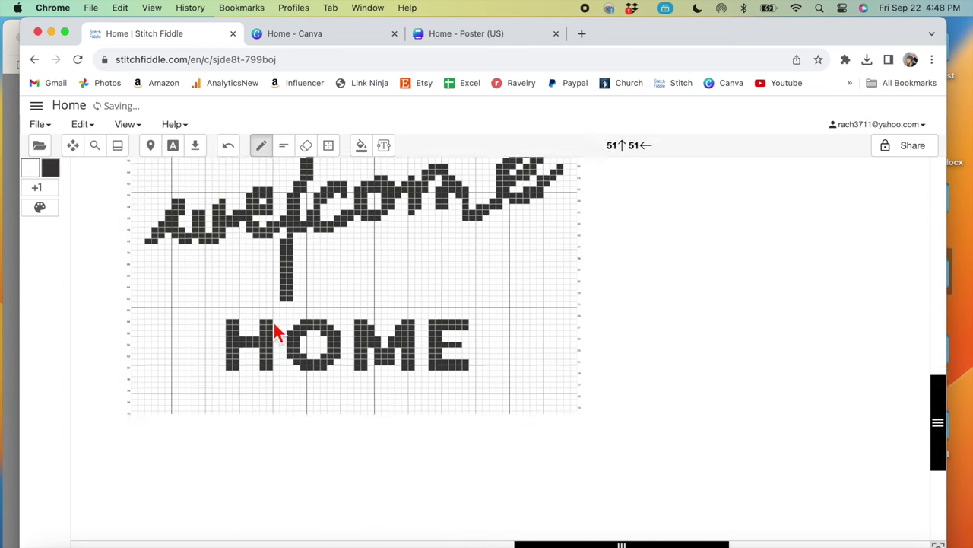
pyautogui.scroll(5, 337, 343)
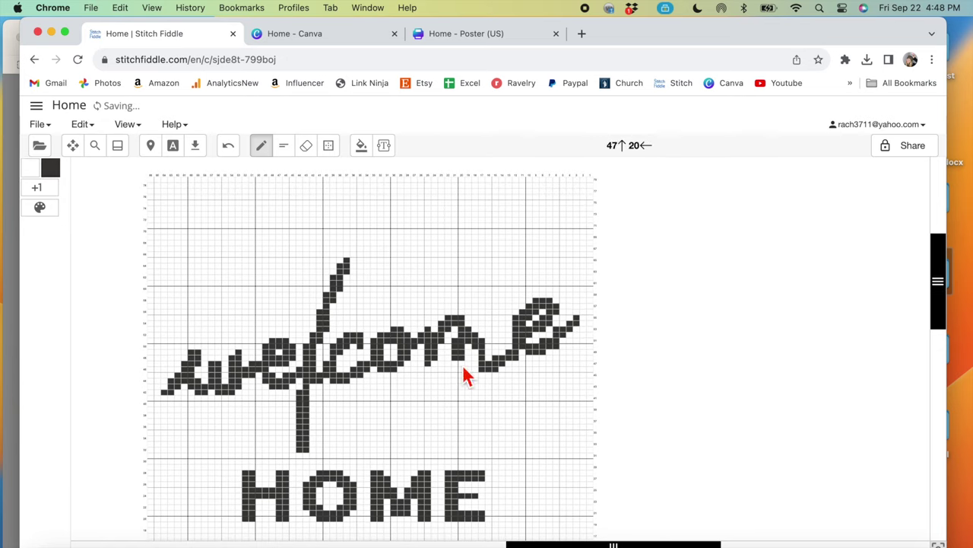
pyautogui.scroll(-3, 463, 369)
pyautogui.scroll(3, 565, 326)
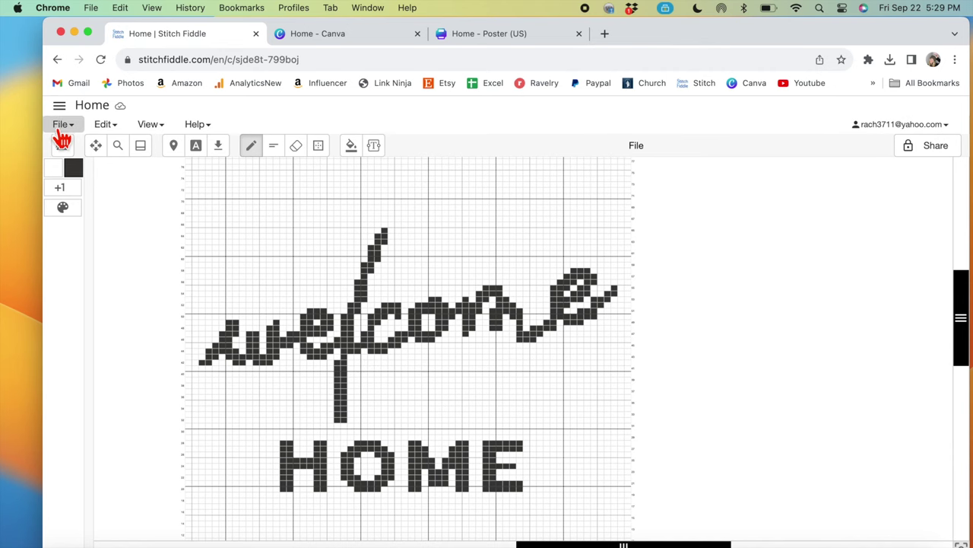
# Step: Give the white and dark chart colours the abbreviations MC and CC1 and save
pyautogui.click(62, 124)
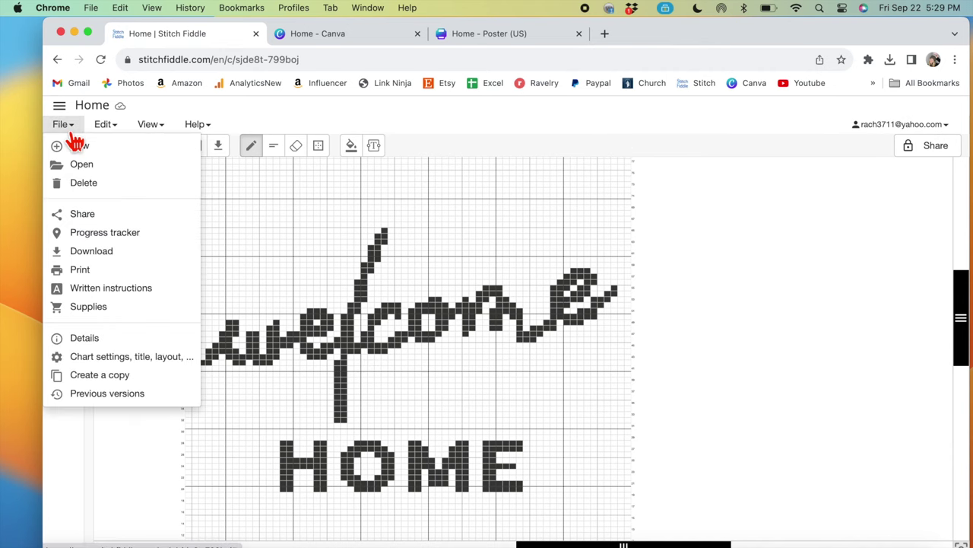
pyautogui.click(105, 295)
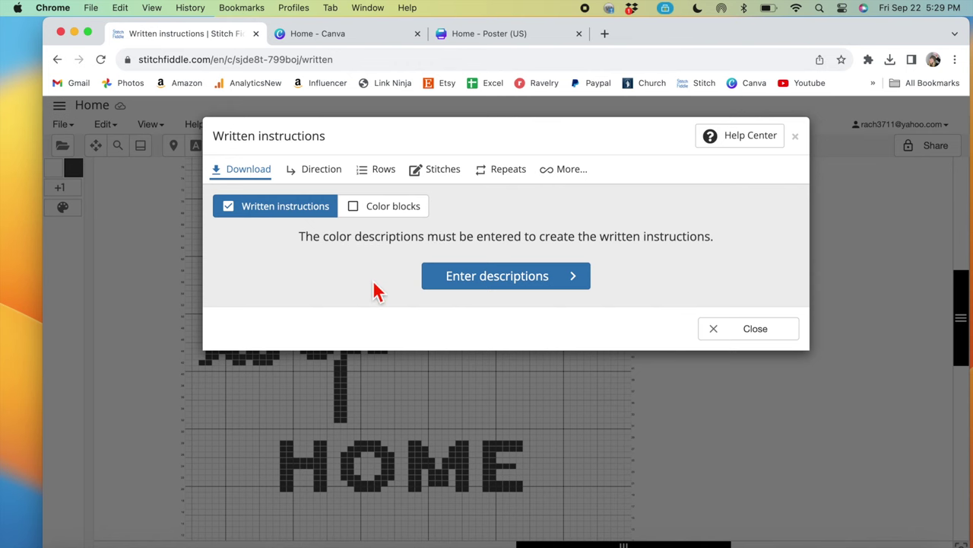
pyautogui.click(483, 286)
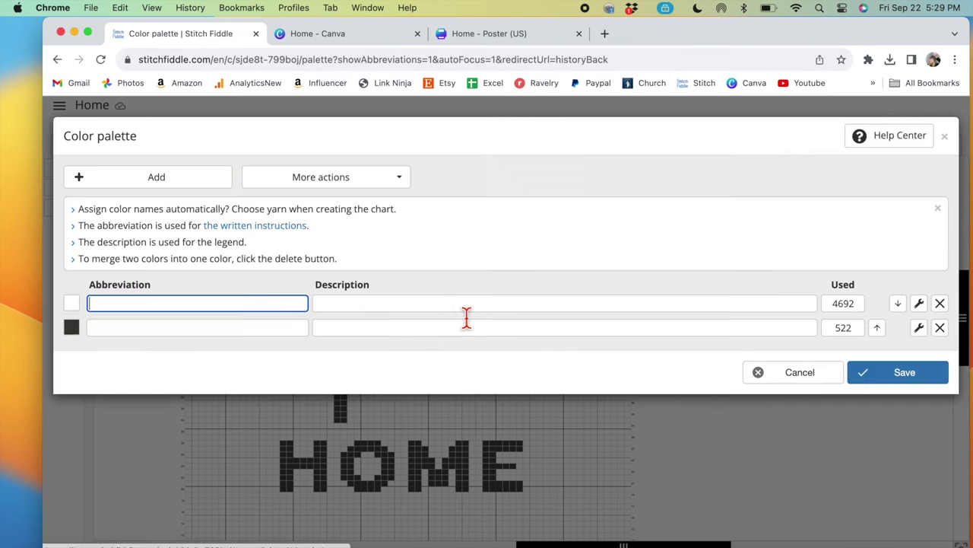
pyautogui.write('mC')
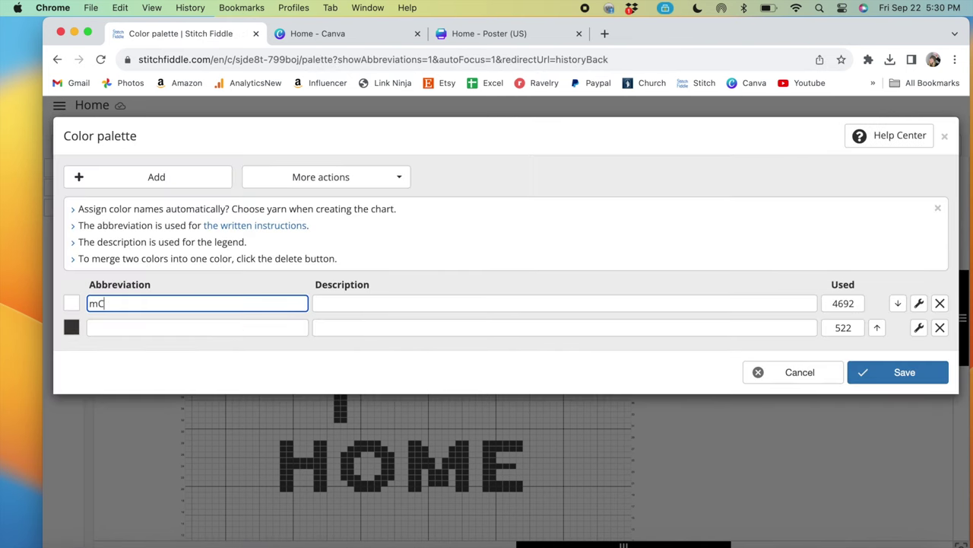
pyautogui.press('Tab')
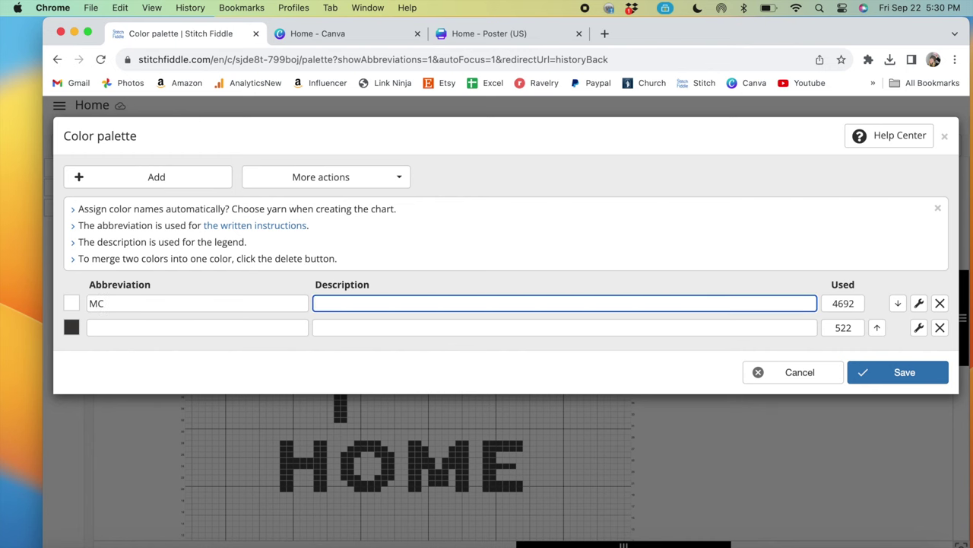
pyautogui.press('Tab')
pyautogui.press('Tab')
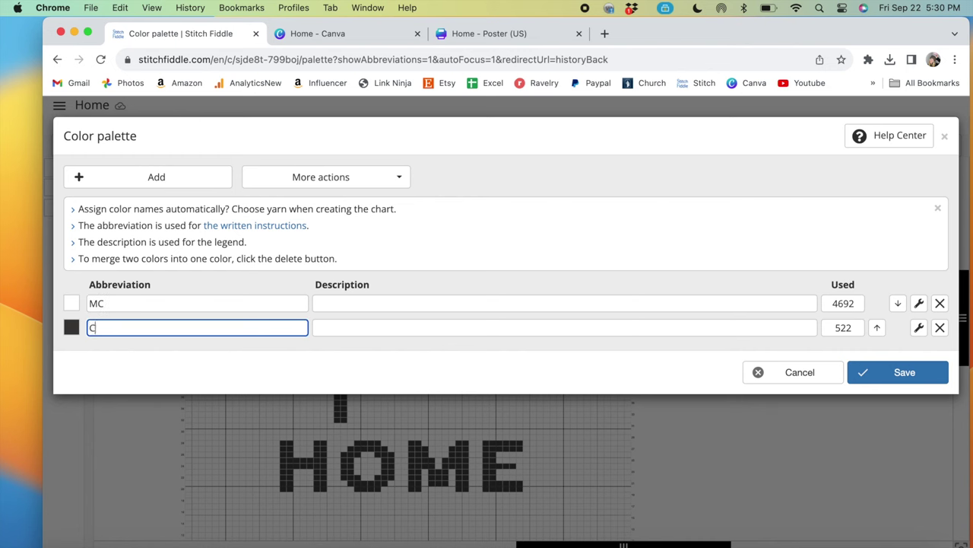
pyautogui.click(905, 376)
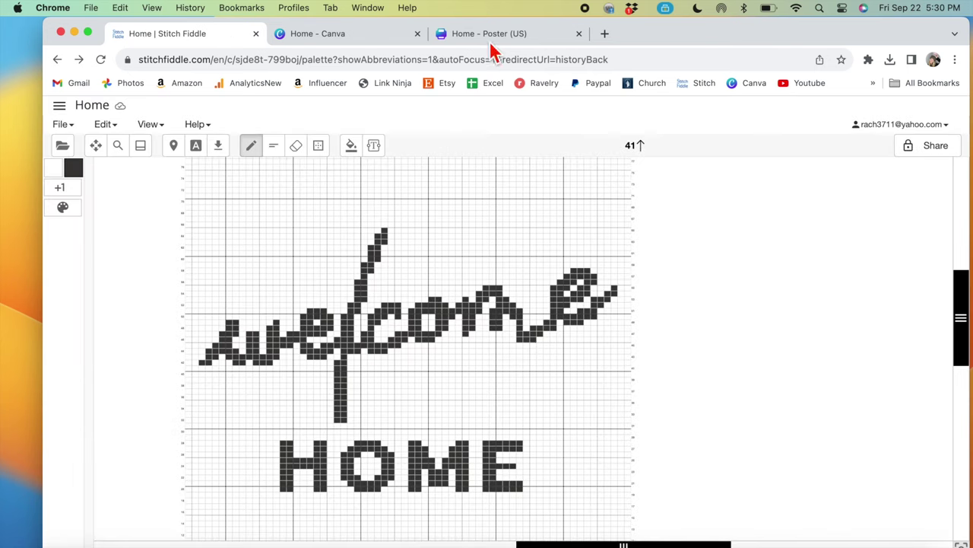
# Step: Import the written-instruction settings from the Taylor's Version Pillow 1 chart
pyautogui.scroll(-1, 338, 401)
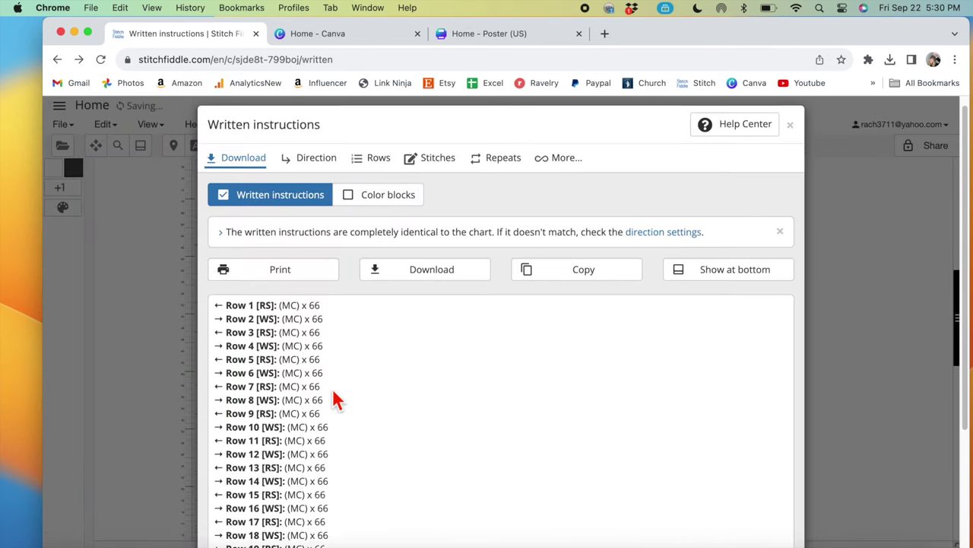
pyautogui.scroll(-5, 335, 395)
pyautogui.scroll(5, 332, 393)
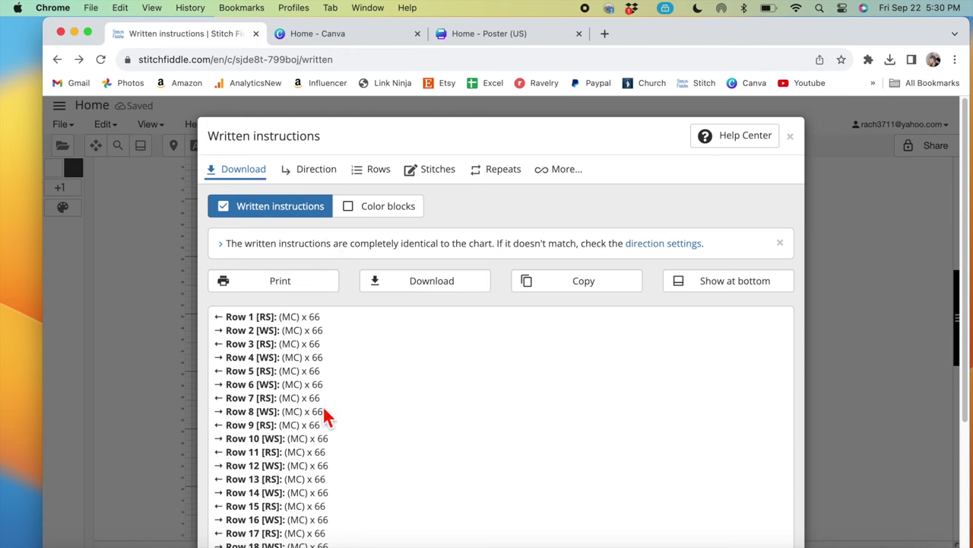
pyautogui.click(576, 178)
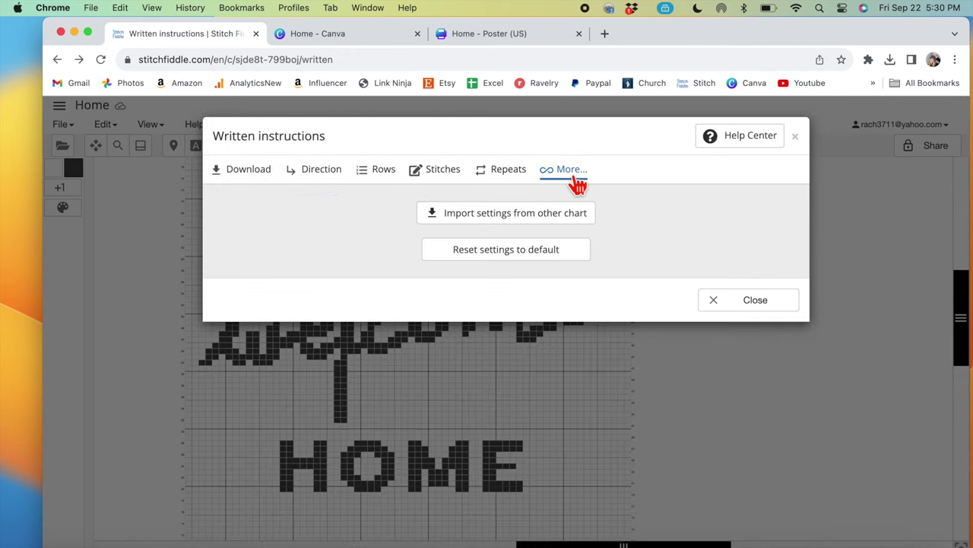
pyautogui.click(517, 220)
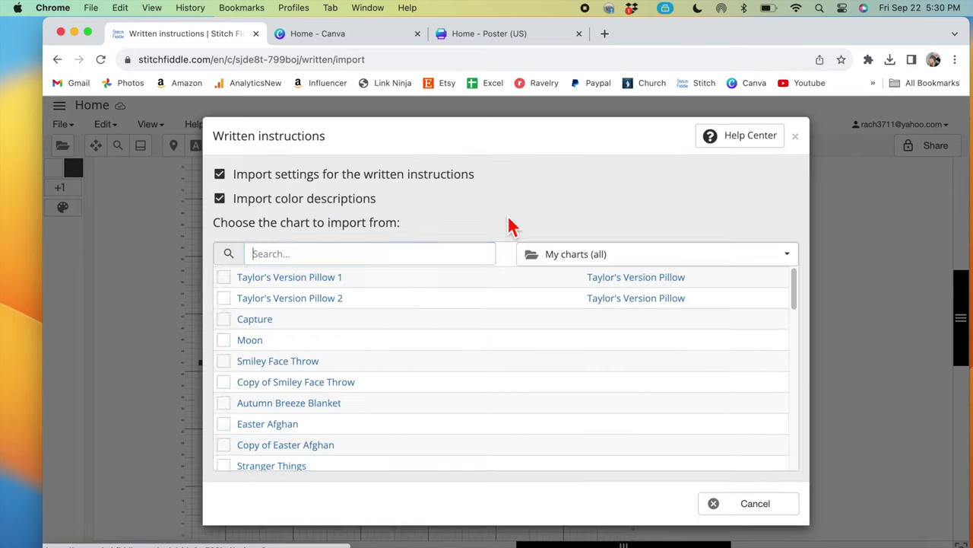
pyautogui.click(282, 280)
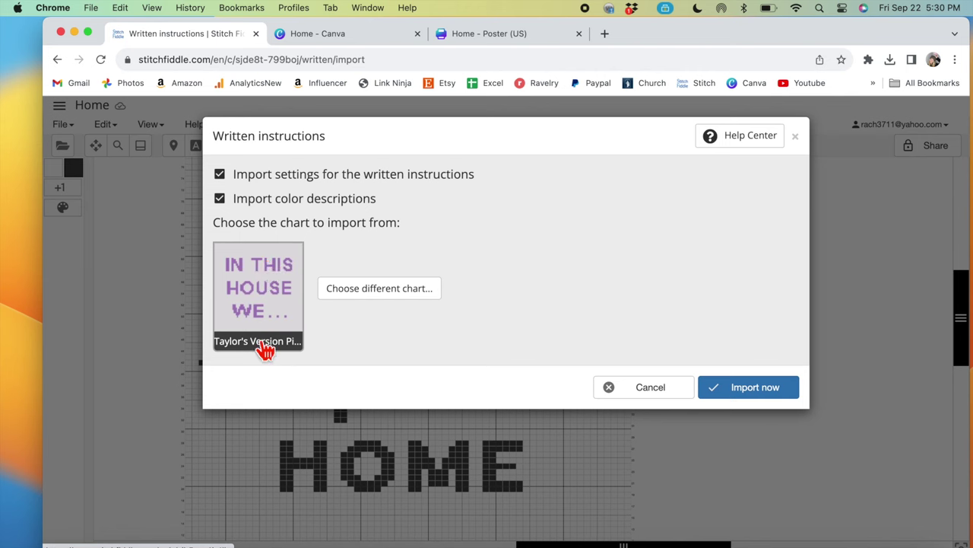
pyautogui.click(752, 390)
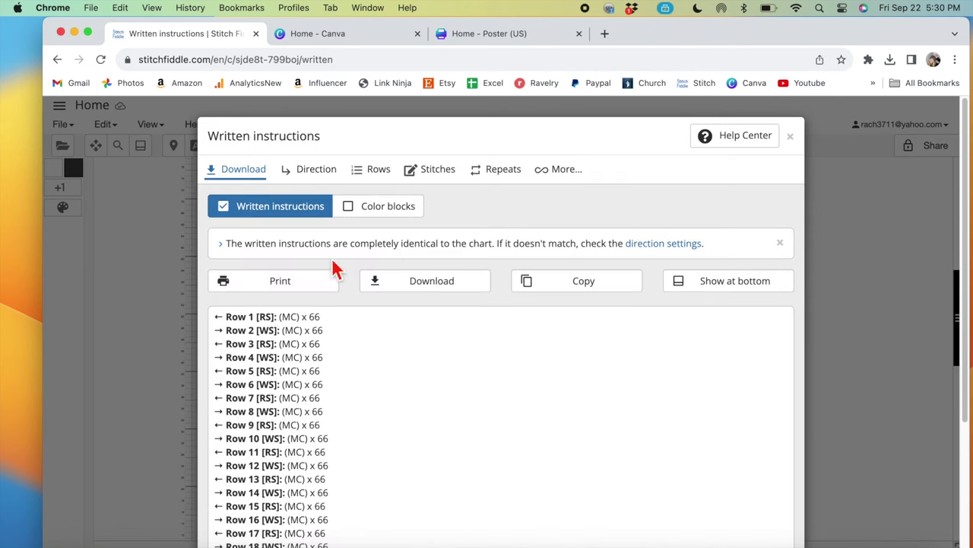
pyautogui.doubleClick(219, 330)
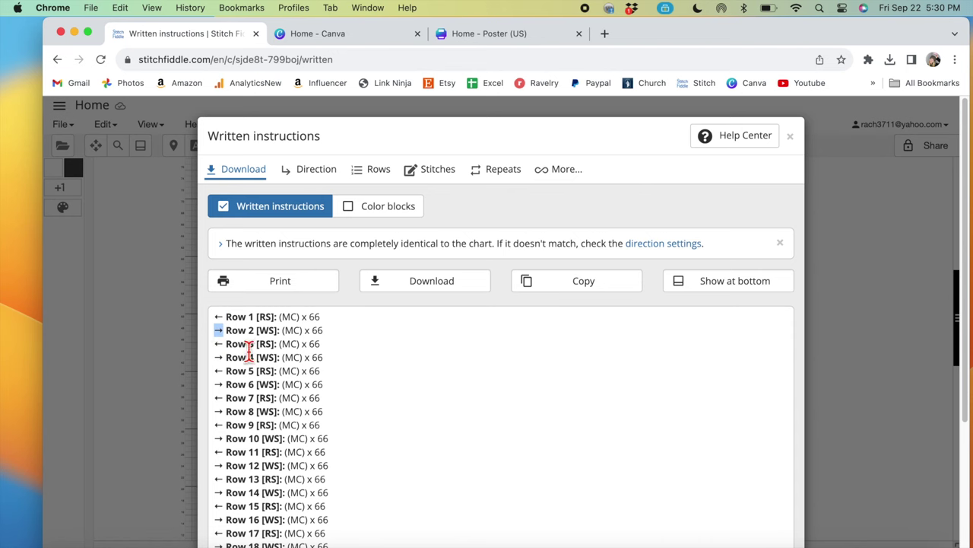
pyautogui.click(323, 173)
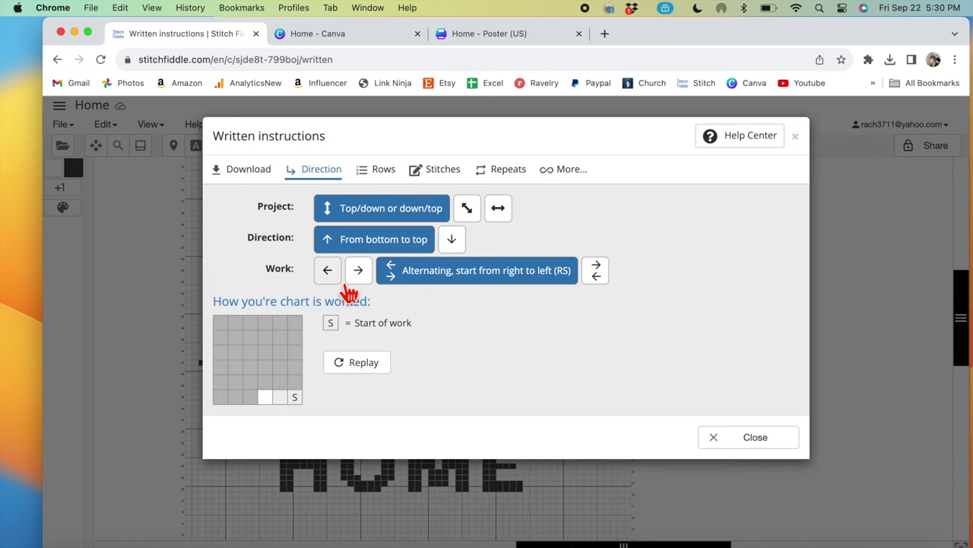
# Step: Set the RS and WS row labels to custom text without the leading arrows
pyautogui.click(378, 173)
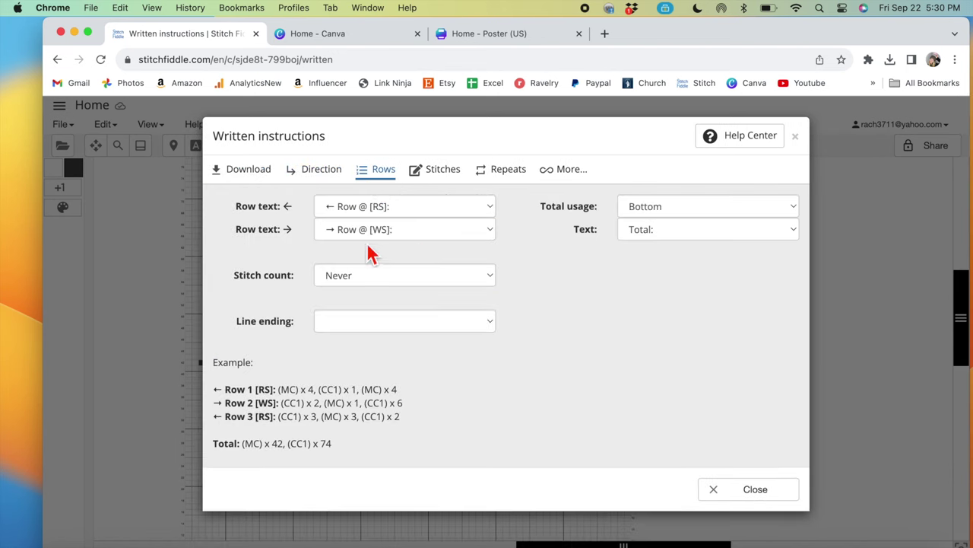
pyautogui.click(484, 213)
pyautogui.click(374, 267)
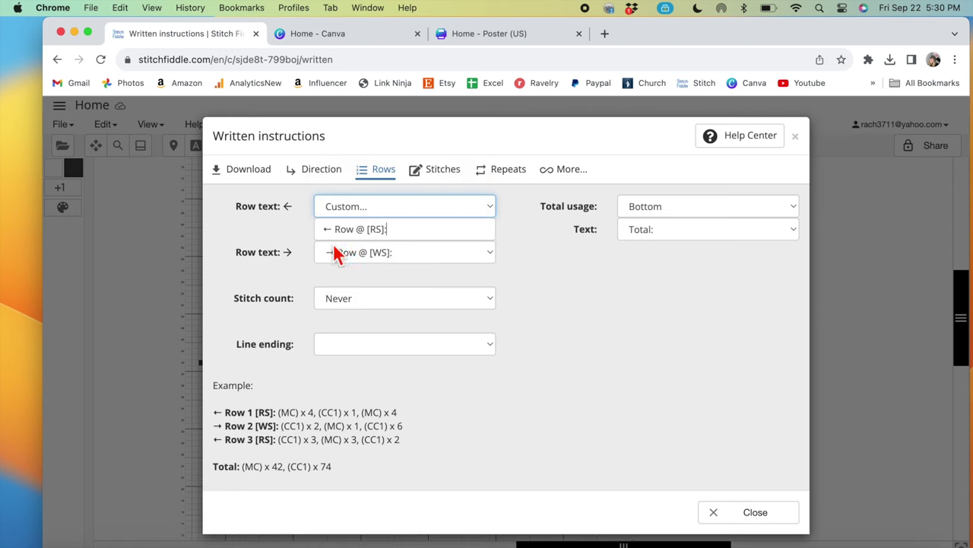
pyautogui.moveTo(335, 235); pyautogui.dragTo(313, 248)
pyautogui.press('BackSpace')
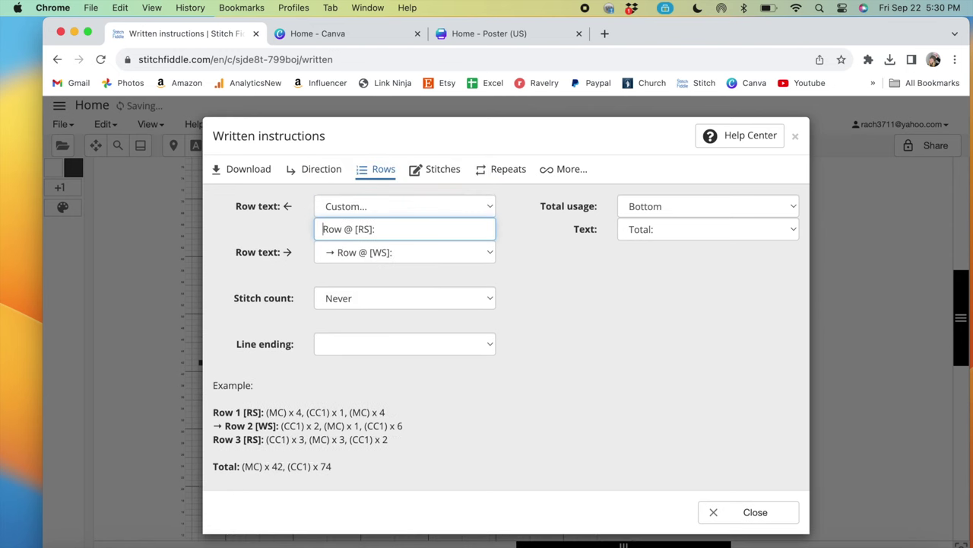
pyautogui.click(340, 260)
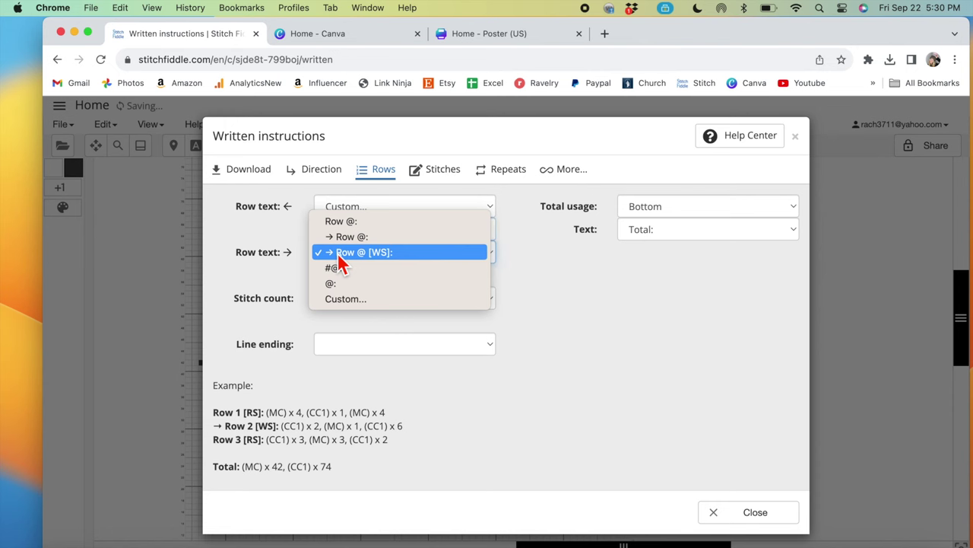
pyautogui.click(352, 298)
pyautogui.click(332, 275)
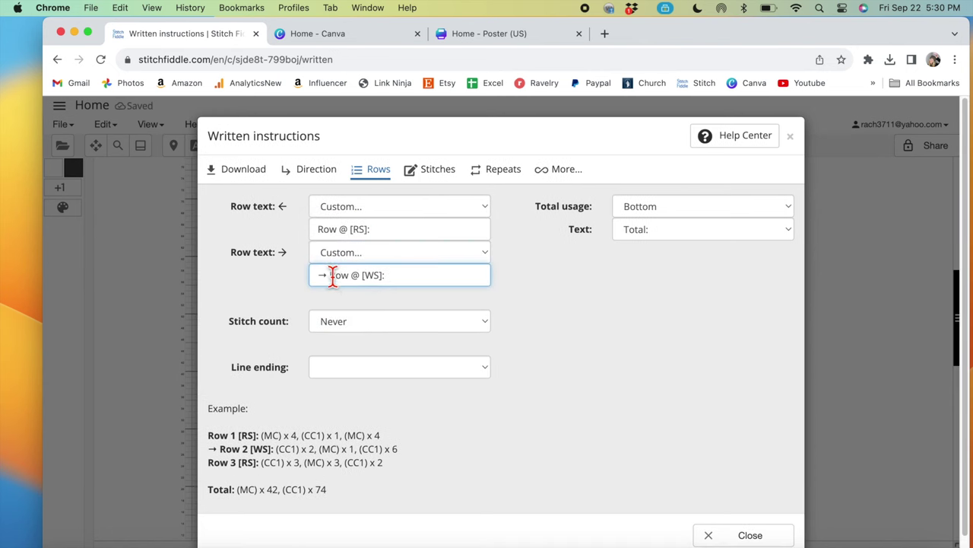
pyautogui.moveTo(333, 278); pyautogui.dragTo(293, 274)
pyautogui.press('BackSpace')
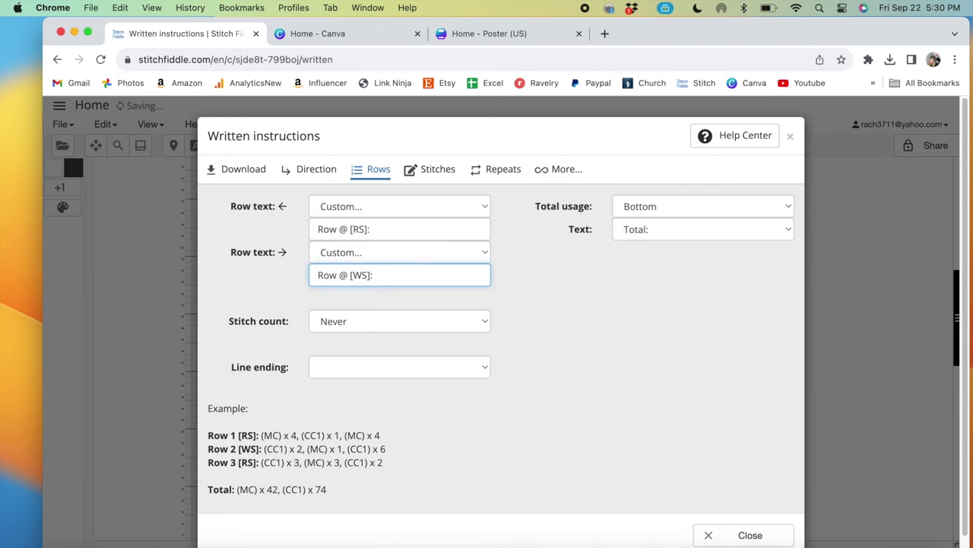
# Step: Copy the written instructions and close the dialog to return to the chart
pyautogui.scroll(-1, 631, 426)
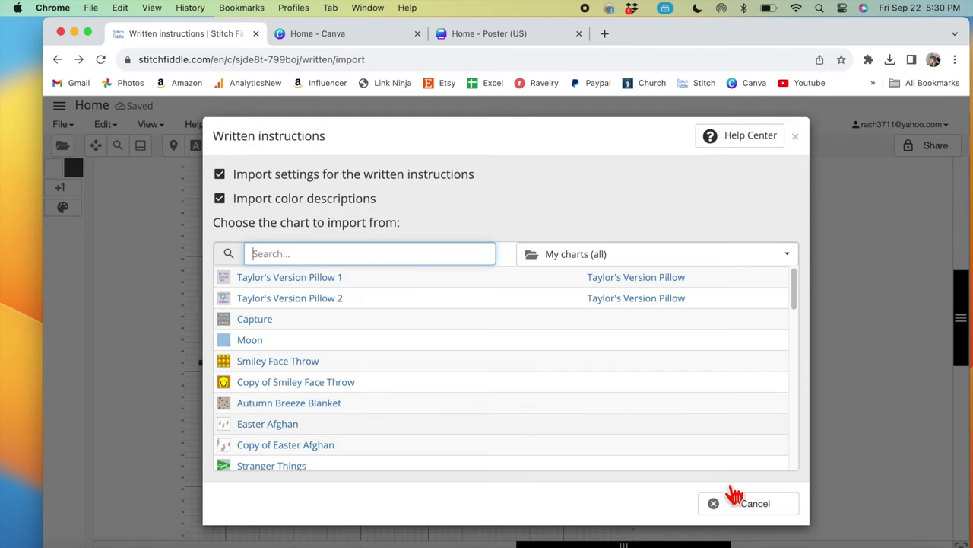
pyautogui.click(761, 505)
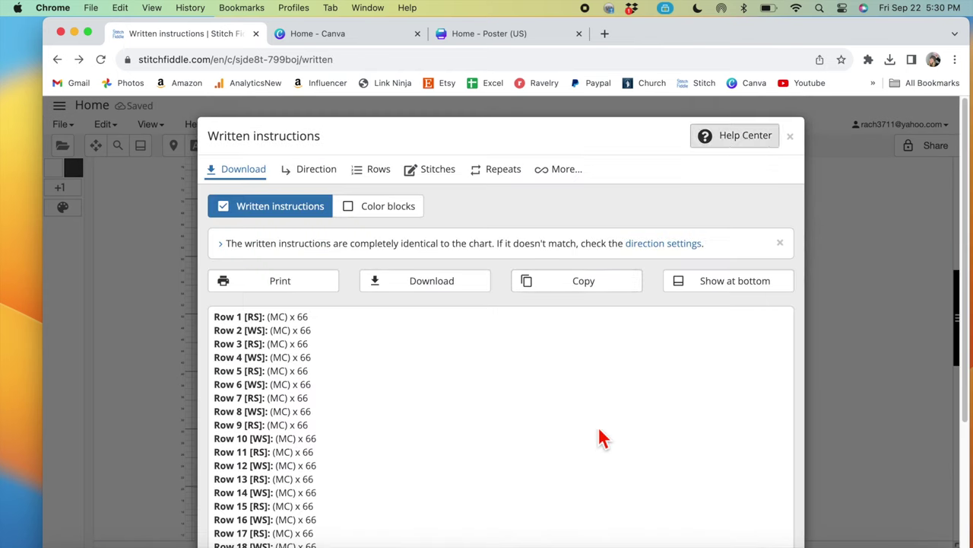
pyautogui.click(574, 280)
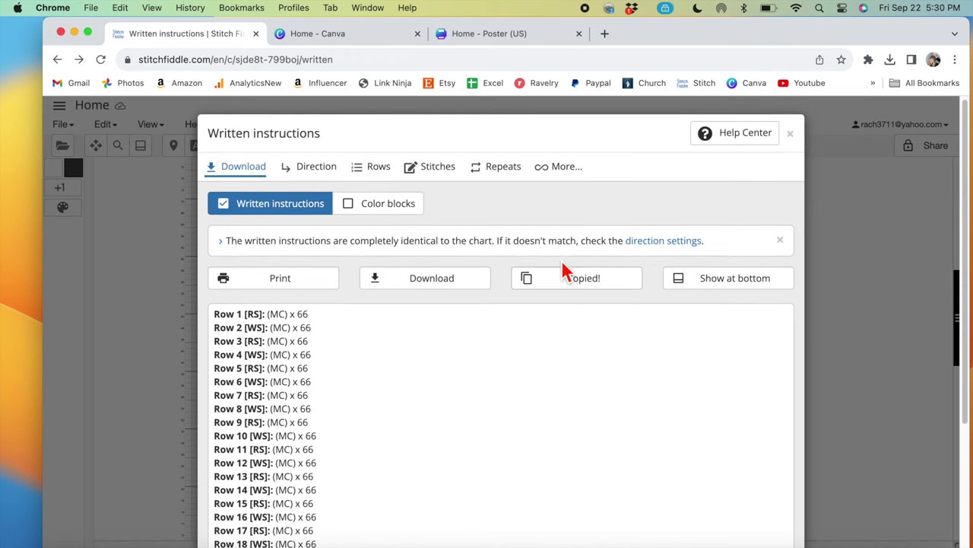
pyautogui.scroll(-5, 564, 272)
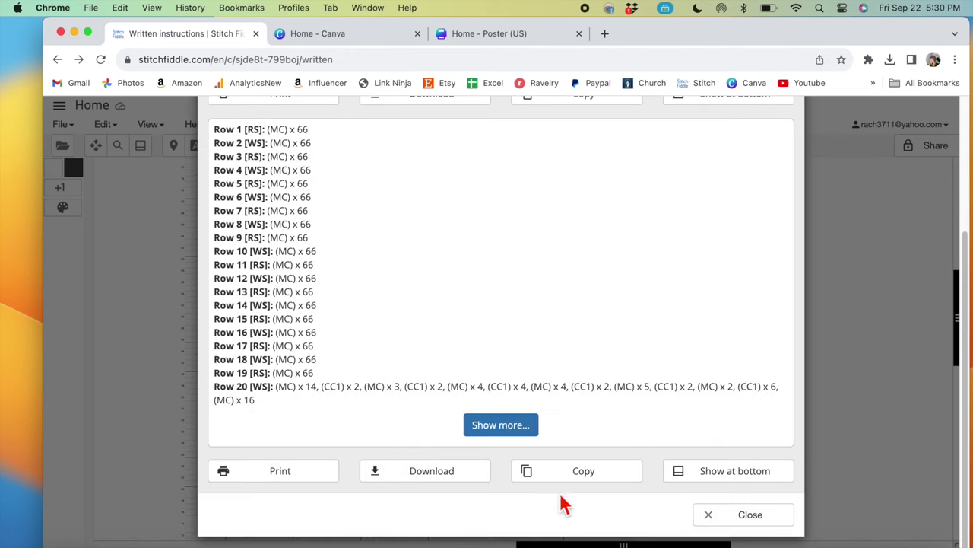
pyautogui.click(746, 519)
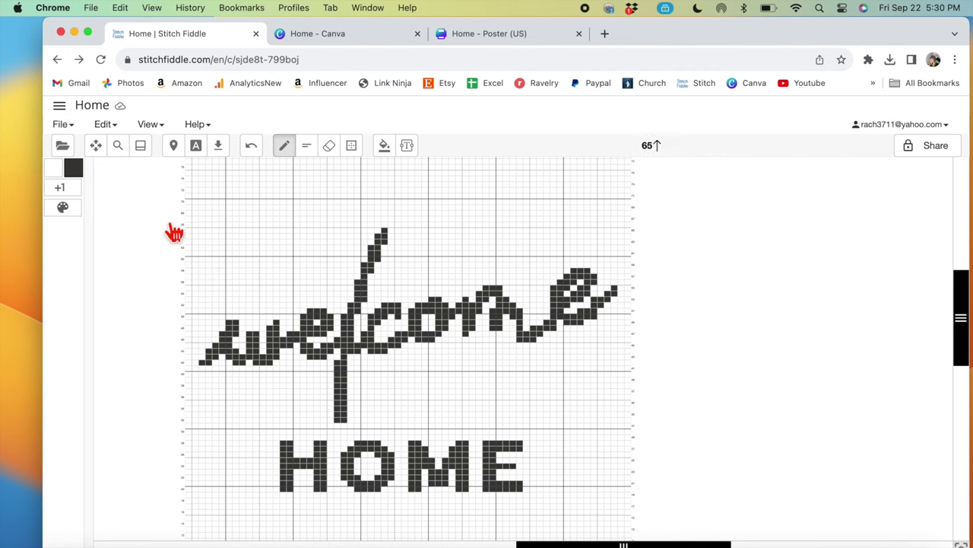
# Step: Download the full chart as a JPG rotated to the right
pyautogui.click(63, 124)
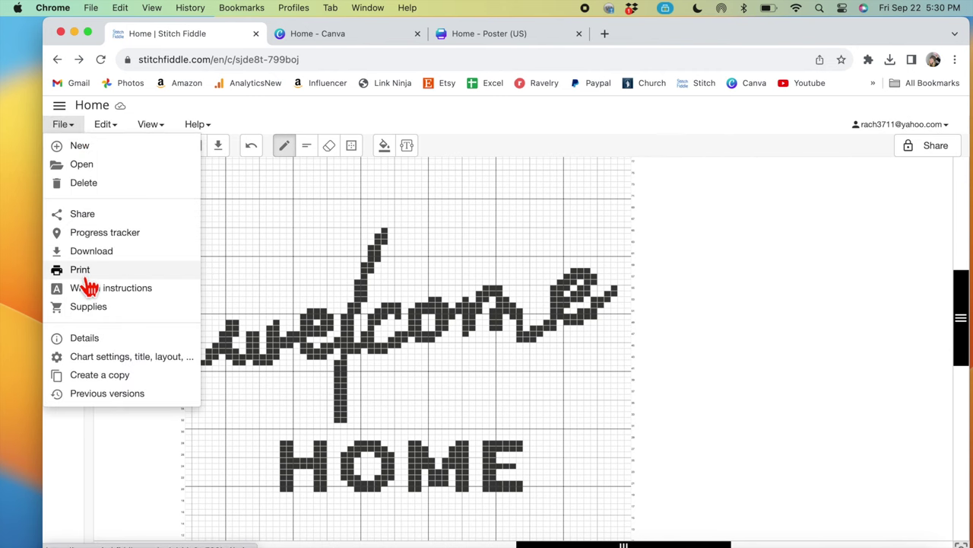
pyautogui.click(79, 251)
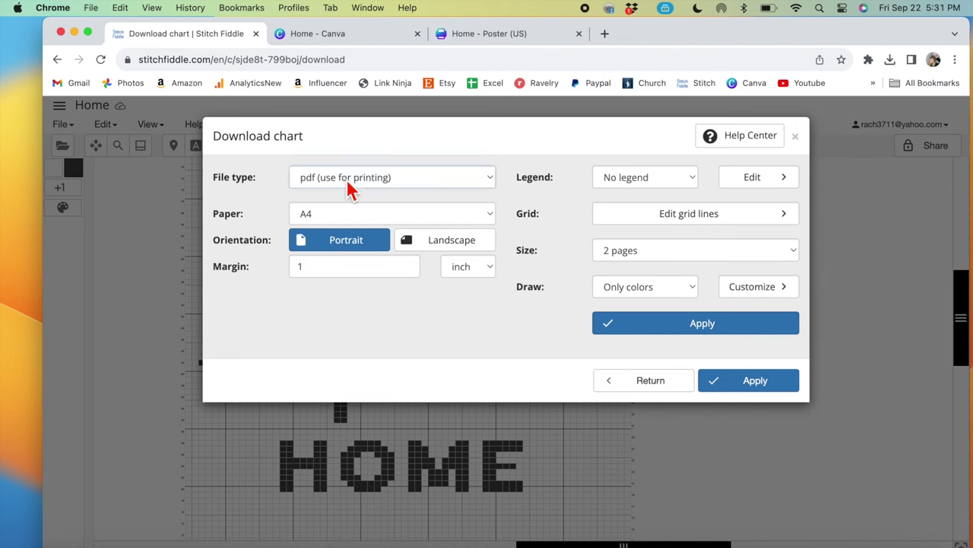
pyautogui.click(348, 190)
pyautogui.click(326, 137)
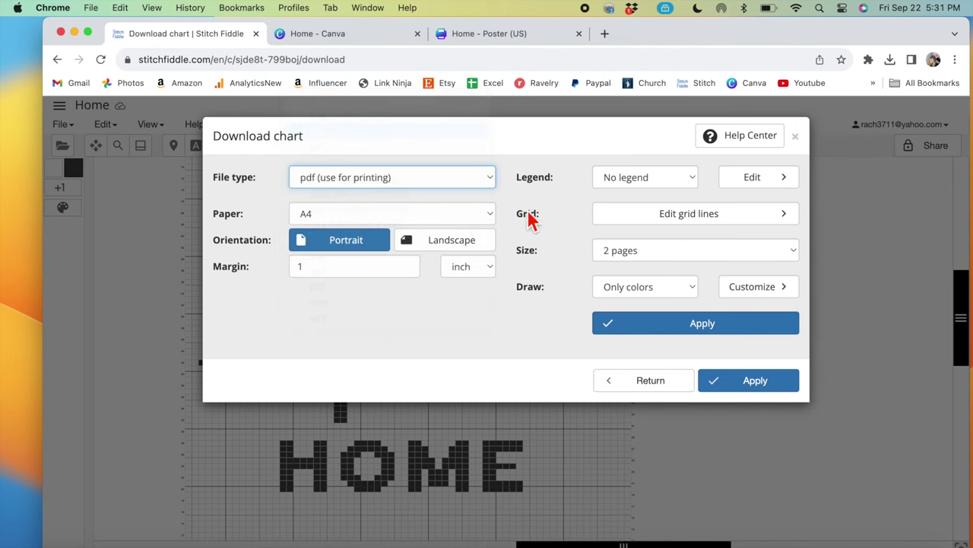
pyautogui.click(632, 324)
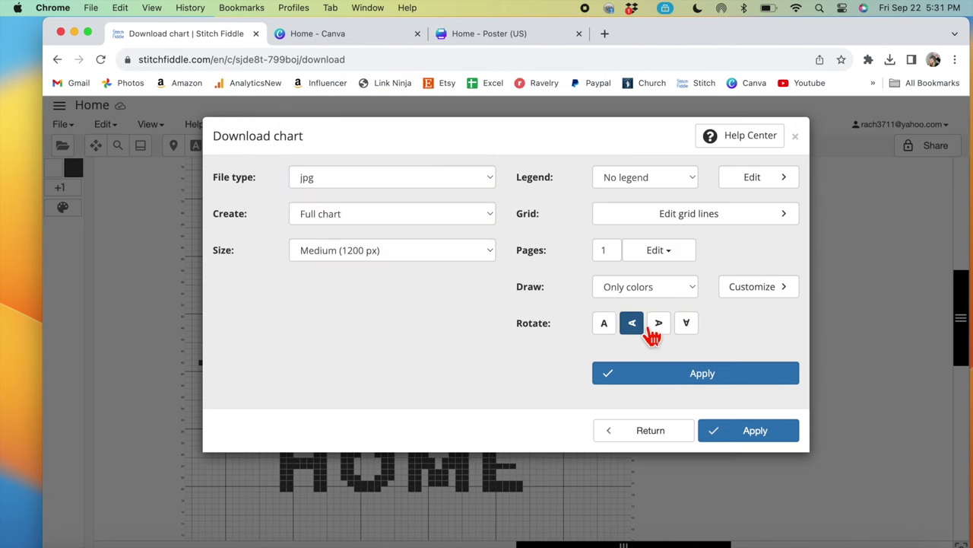
pyautogui.click(661, 329)
pyautogui.click(688, 333)
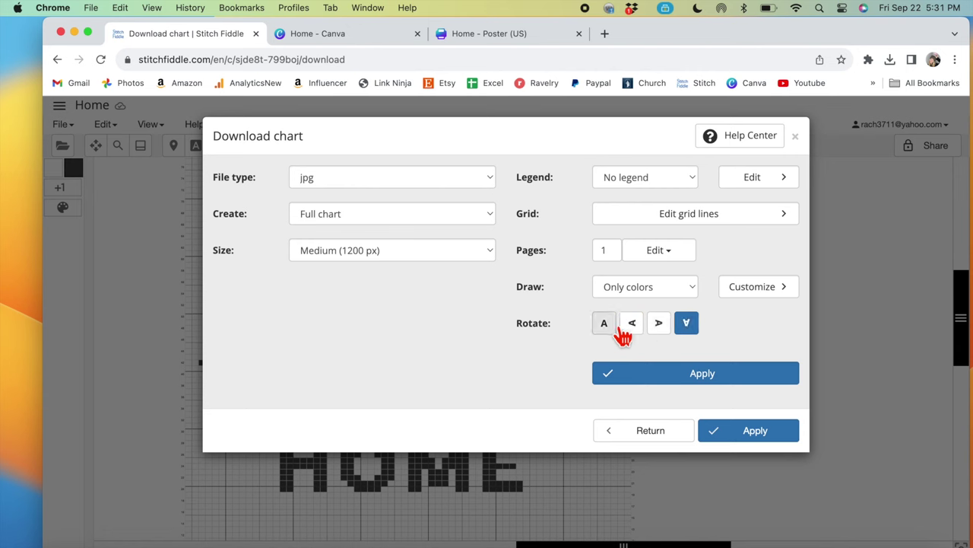
pyautogui.click(663, 327)
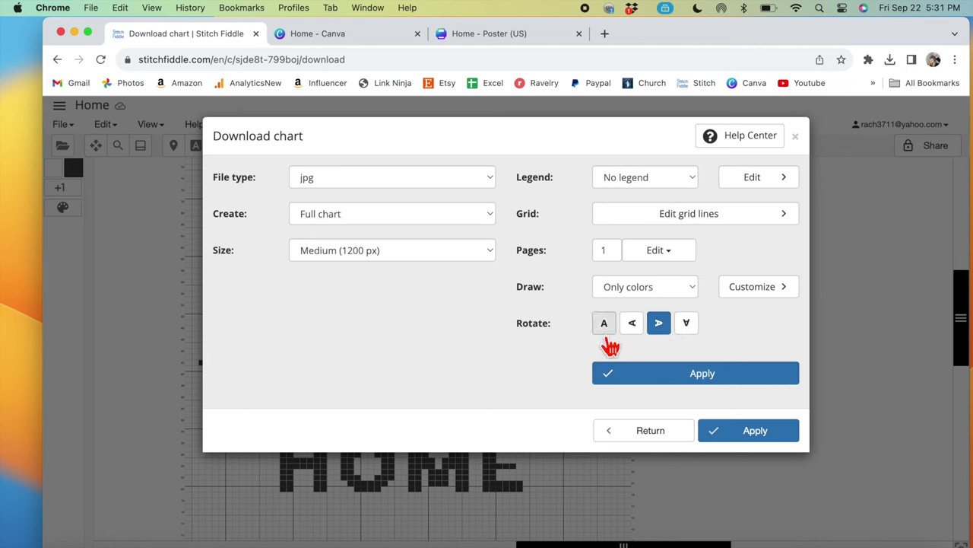
pyautogui.click(743, 430)
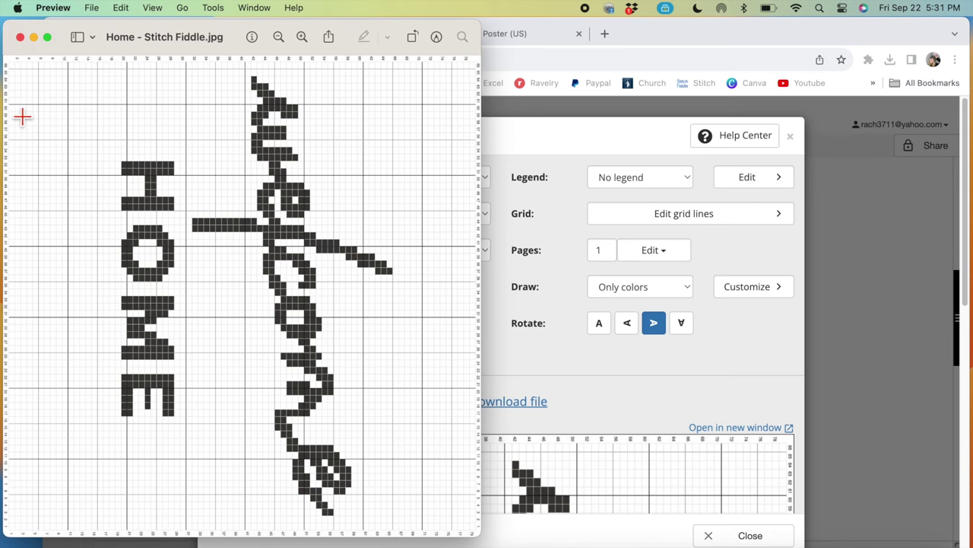
# Step: Inspect Home - Stitch Fiddle.jpg in the centre of the screen, then close Preview
pyautogui.moveTo(202, 43); pyautogui.dragTo(481, 47)
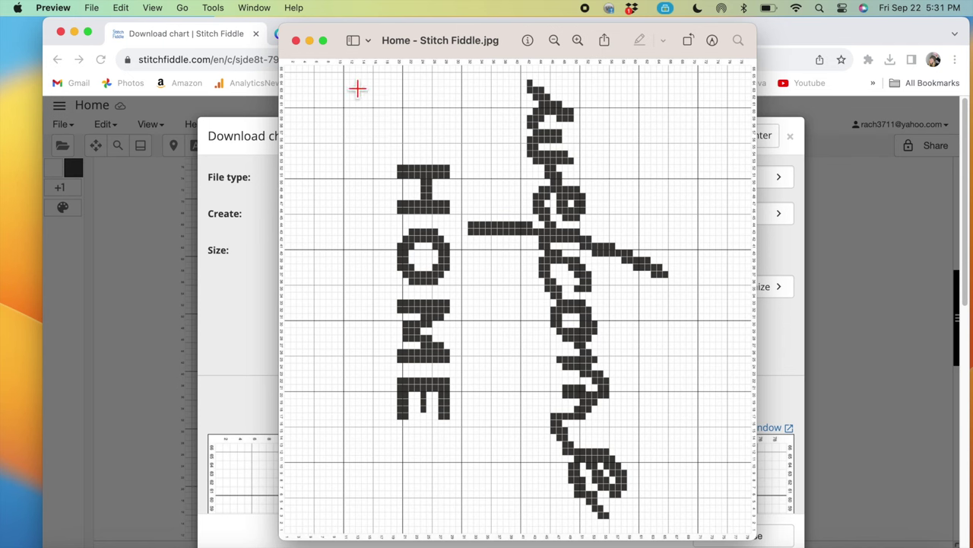
pyautogui.click(296, 41)
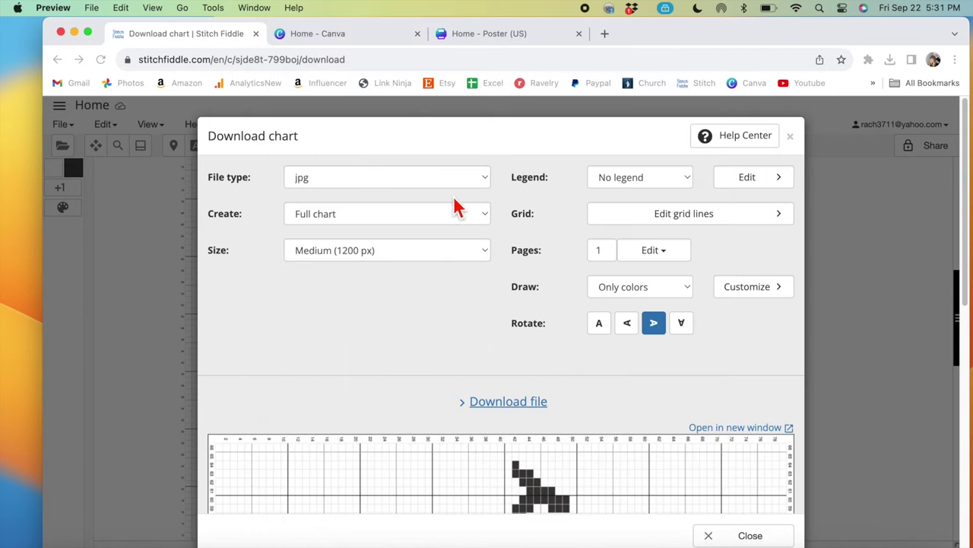
# Step: Close the download settings and start sharing, confirming the chart is your own design
pyautogui.click(793, 148)
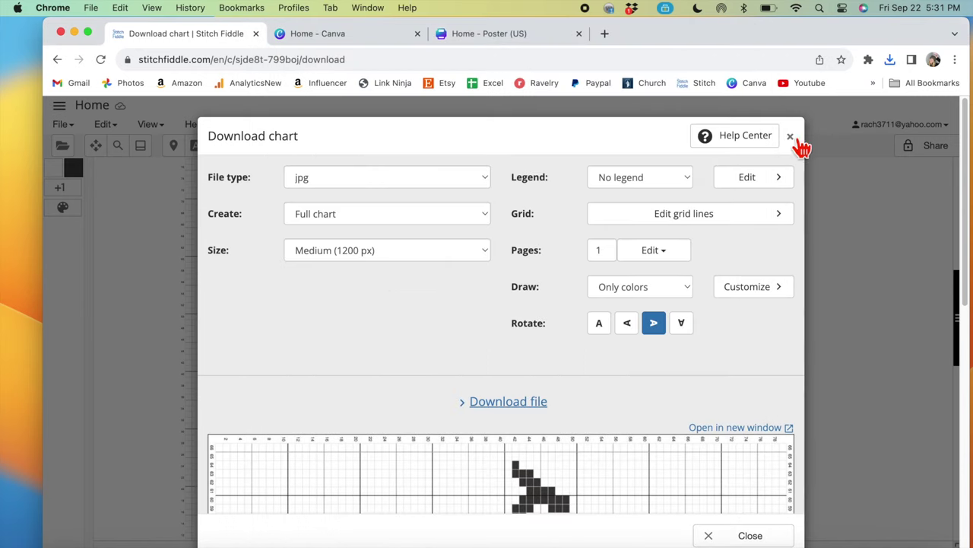
pyautogui.click(803, 148)
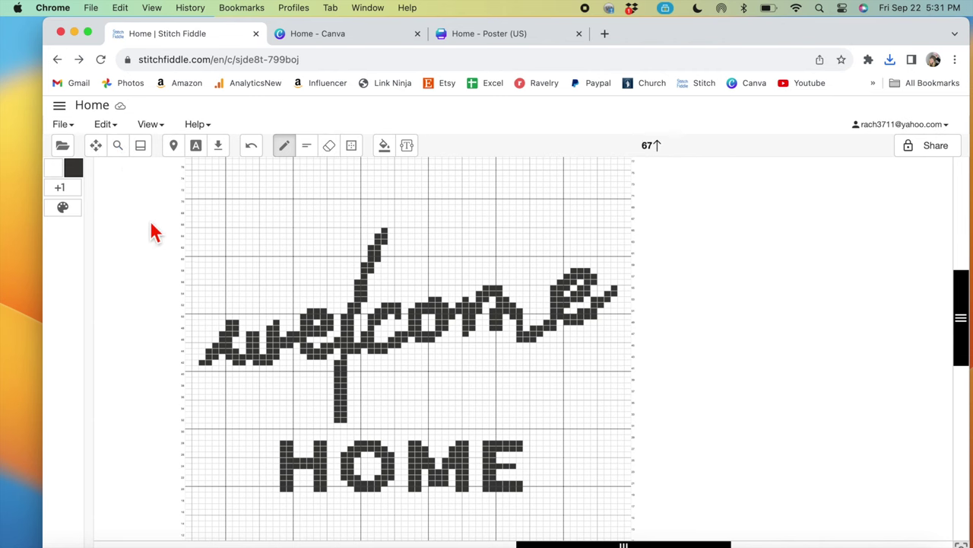
pyautogui.click(68, 128)
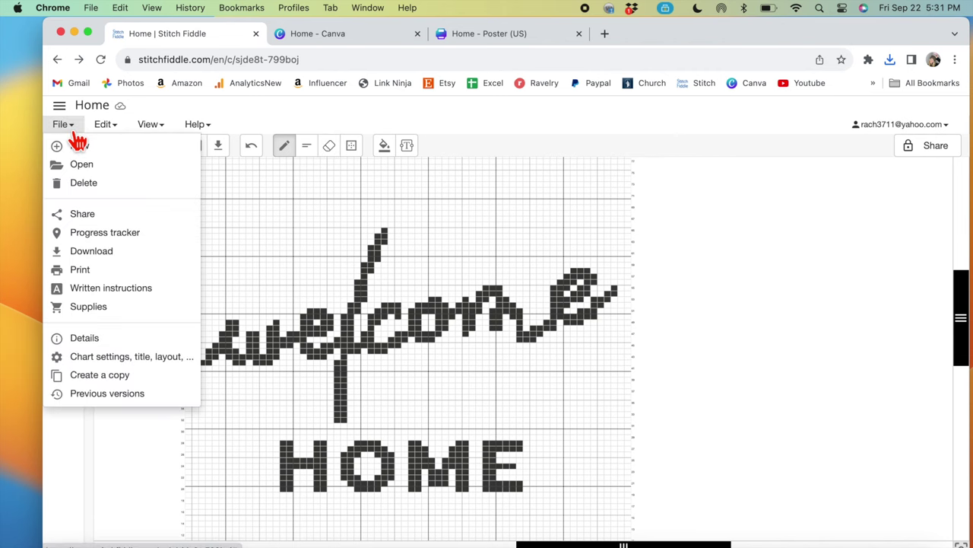
pyautogui.click(98, 221)
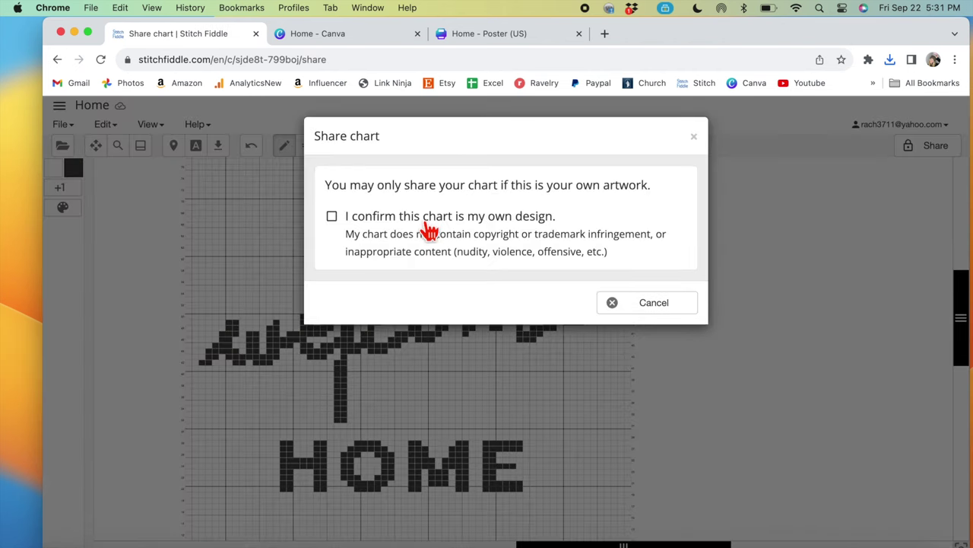
pyautogui.click(341, 229)
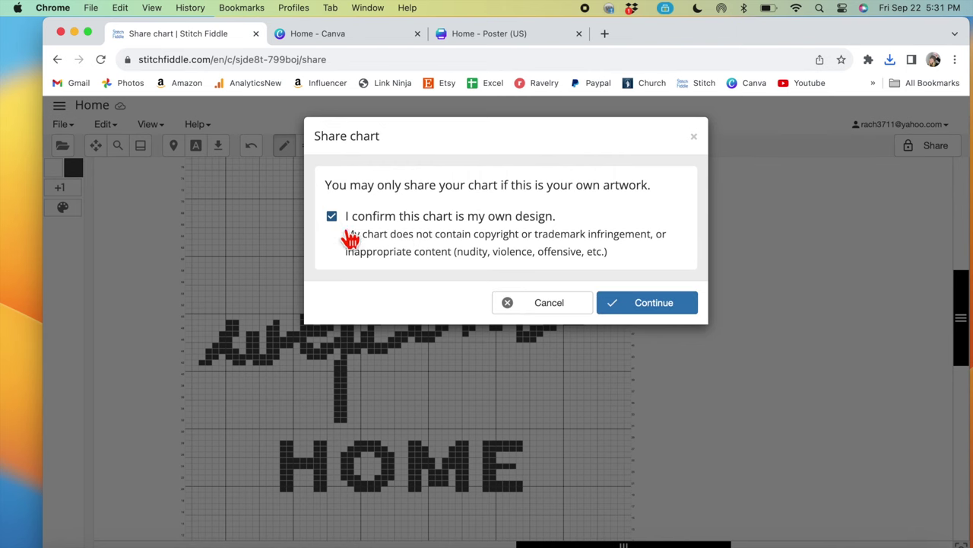
pyautogui.click(640, 313)
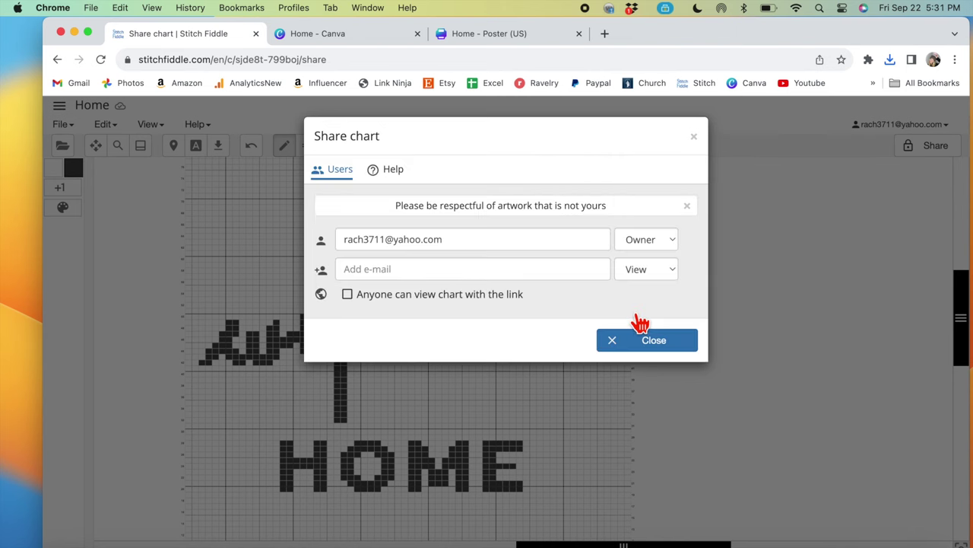
# Step: Let anyone with the link view the chart, copy the link, and apply
pyautogui.click(380, 297)
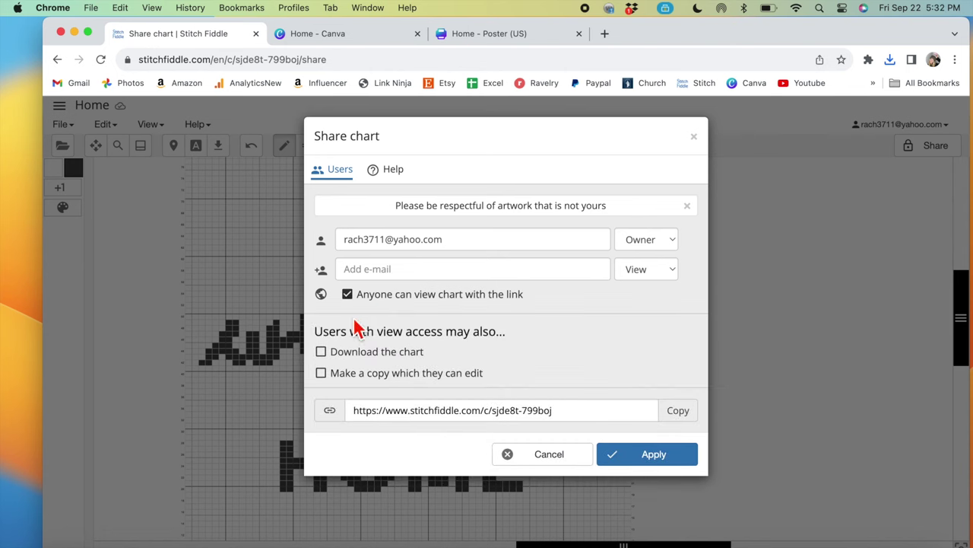
pyautogui.click(673, 411)
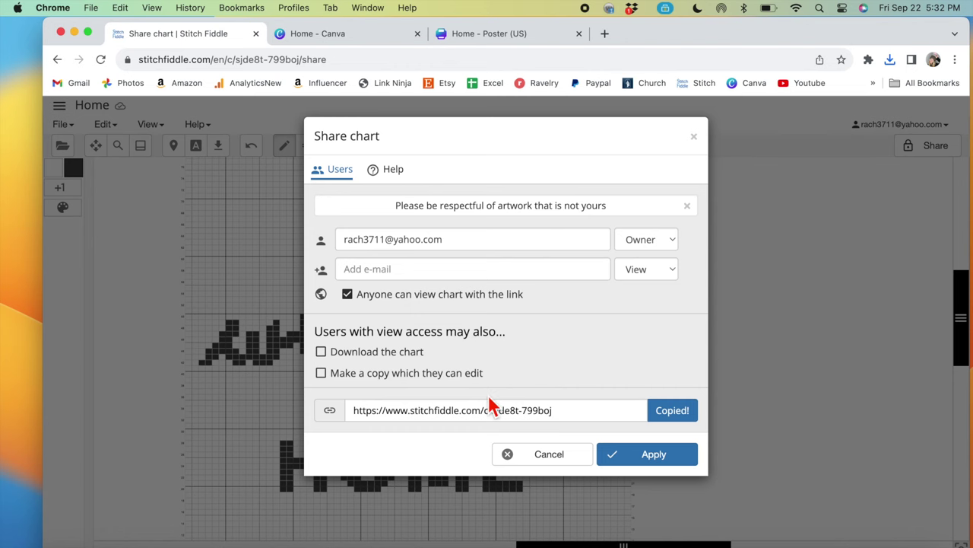
pyautogui.click(660, 463)
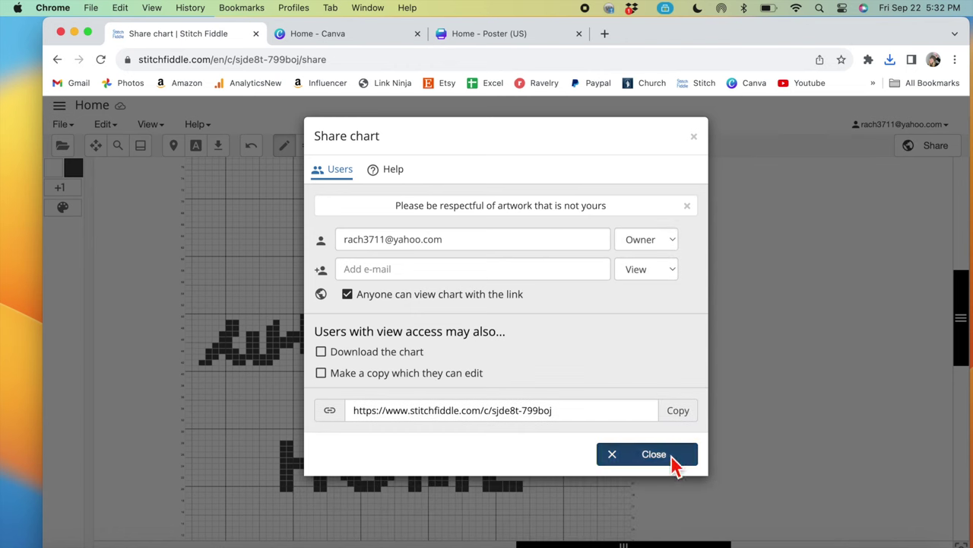
pyautogui.click(654, 454)
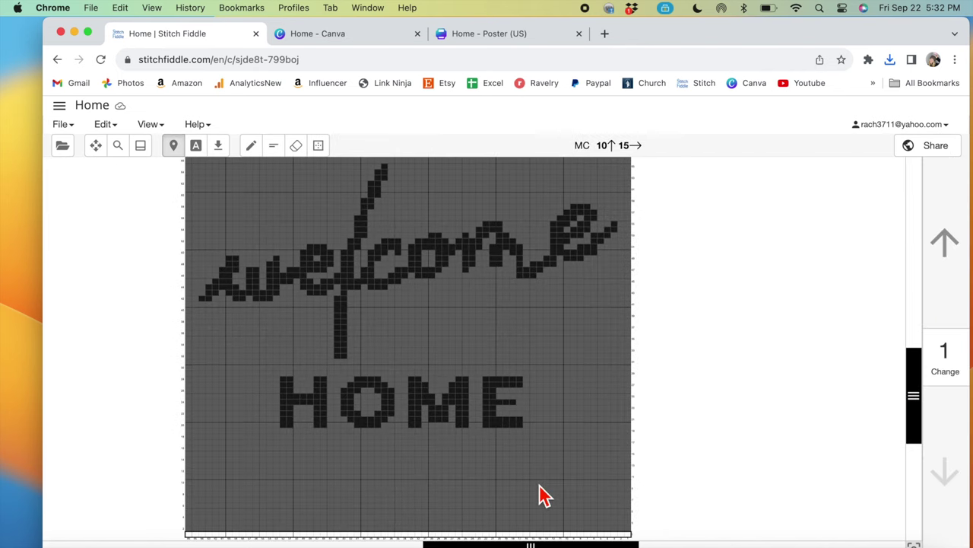
pyautogui.scroll(-3, 459, 403)
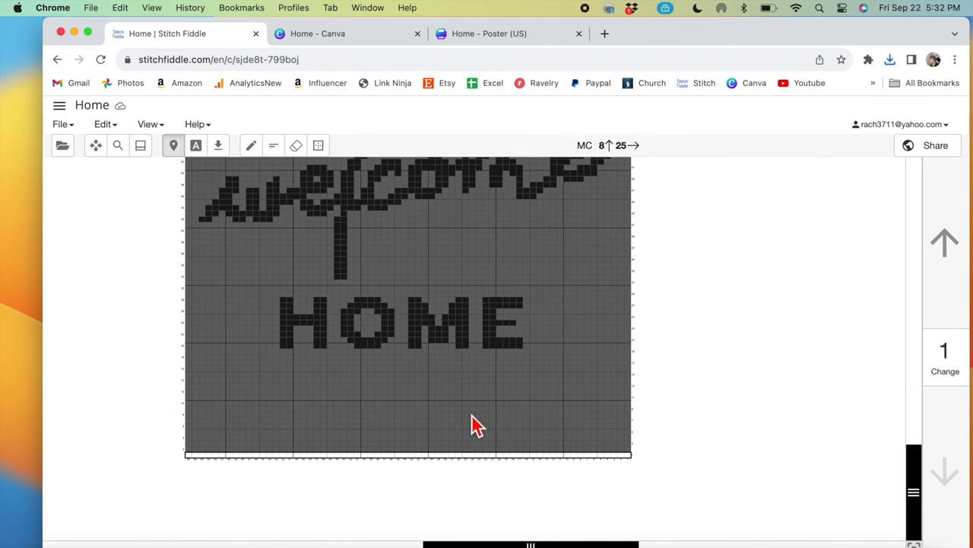
# Step: Step the progress tracker up to row 20 under HOME, then exit to editing
pyautogui.scroll(3, 472, 424)
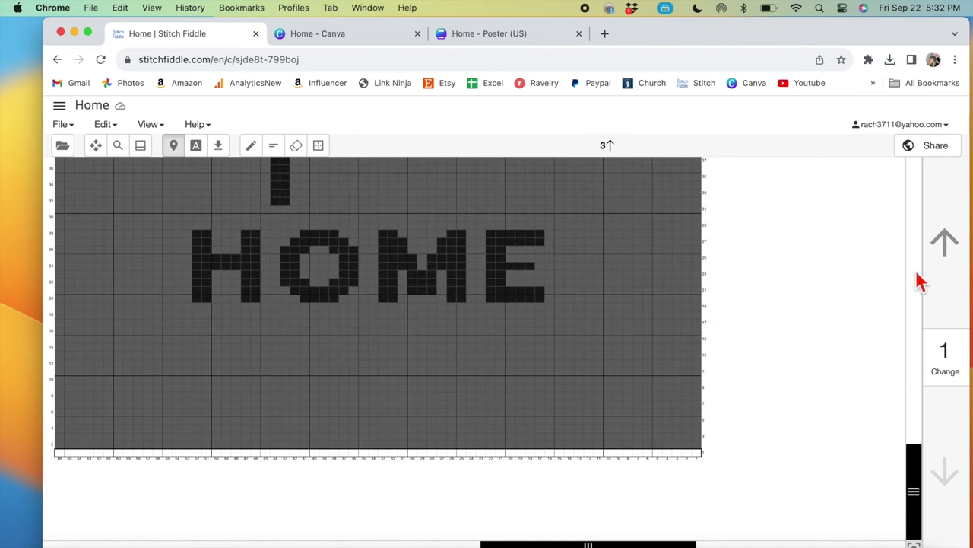
pyautogui.click(952, 256)
pyautogui.click(952, 256)
pyautogui.click(953, 257)
pyautogui.click(952, 257)
pyautogui.click(953, 257)
pyautogui.click(955, 259)
pyautogui.click(954, 259)
pyautogui.click(954, 258)
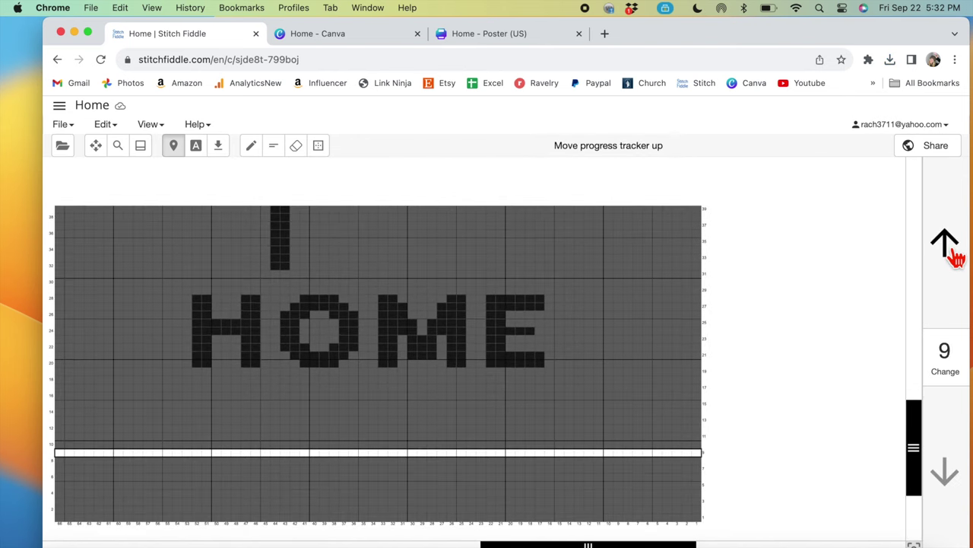
pyautogui.click(955, 259)
pyautogui.click(955, 259)
pyautogui.click(955, 259)
pyautogui.click(956, 260)
pyautogui.click(956, 259)
pyautogui.click(956, 259)
pyautogui.click(956, 259)
pyautogui.click(958, 260)
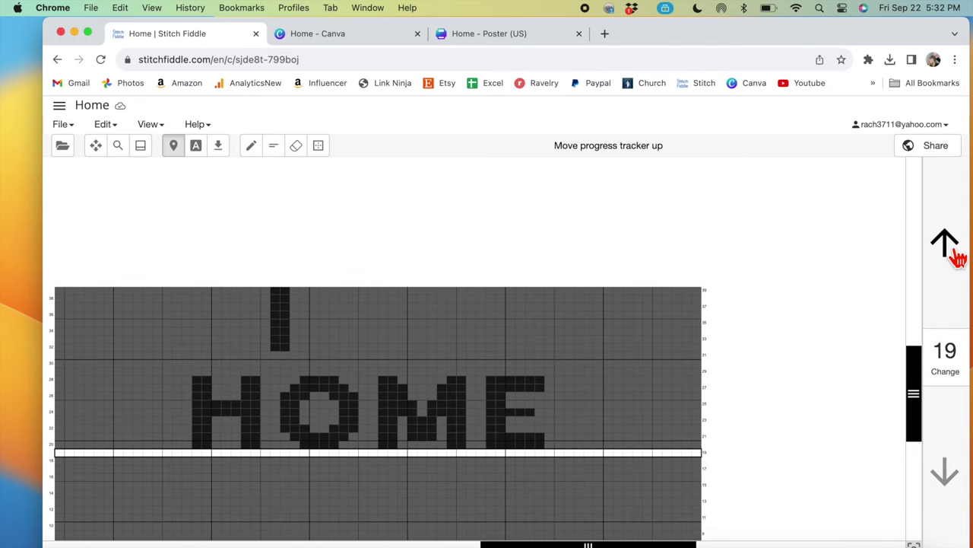
pyautogui.click(957, 260)
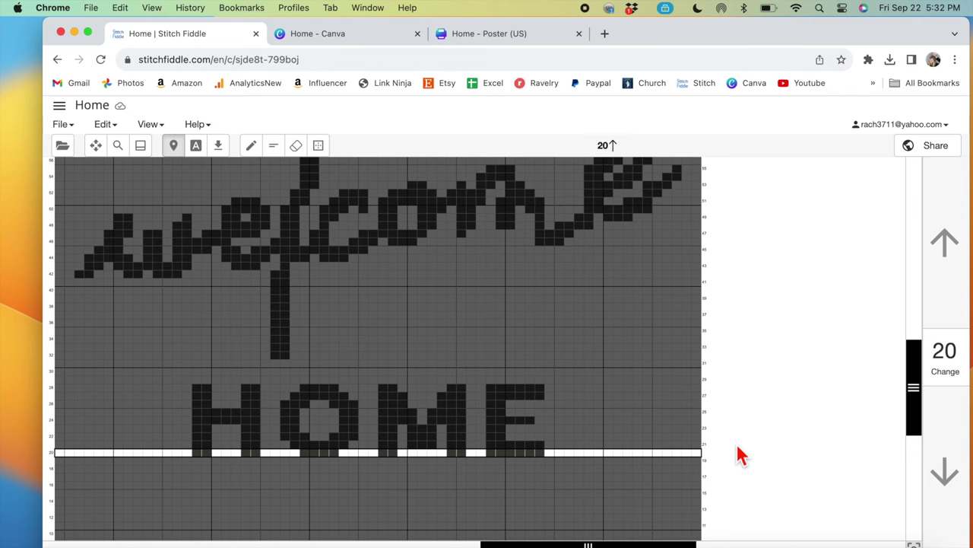
pyautogui.click(174, 146)
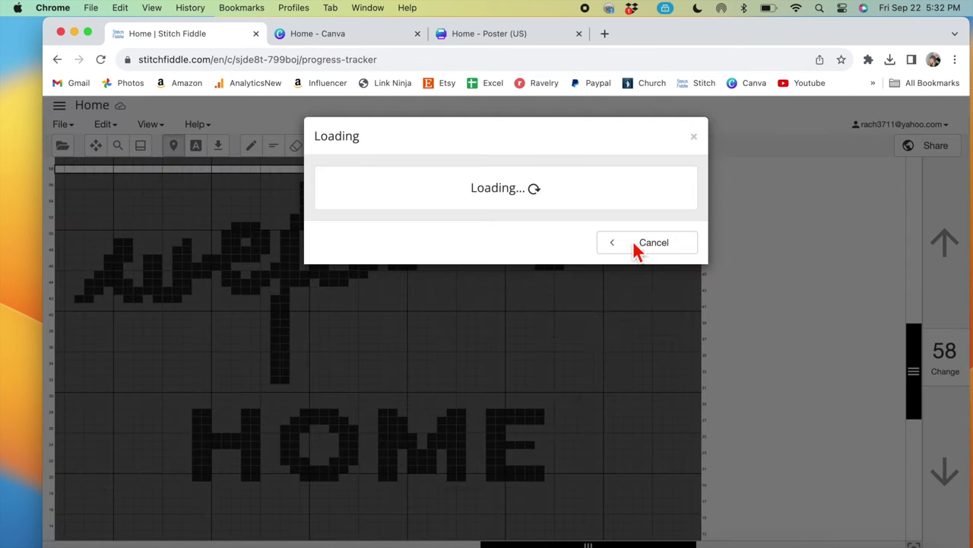
pyautogui.click(652, 470)
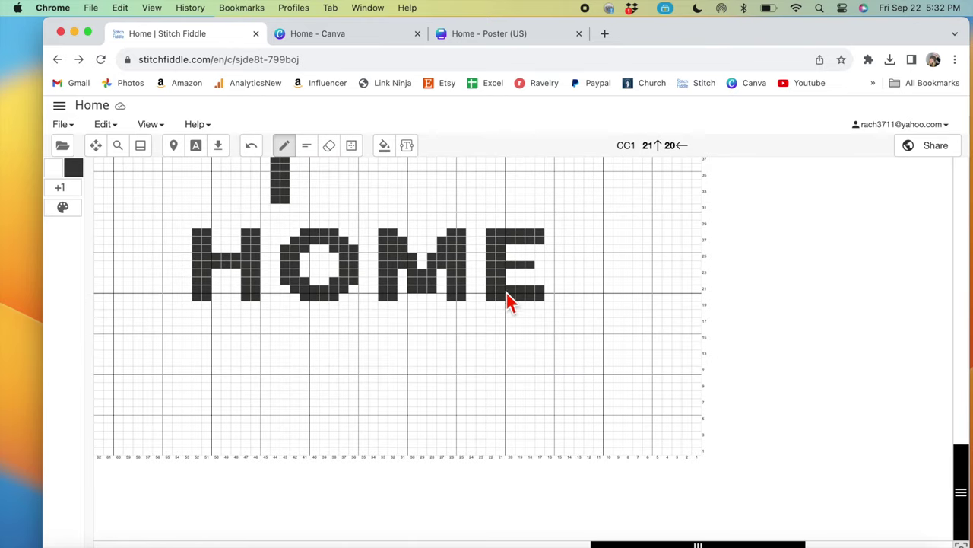
# Step: Delete one blank row below HOME, placing and then clearing a test stitch
pyautogui.rightClick(576, 373)
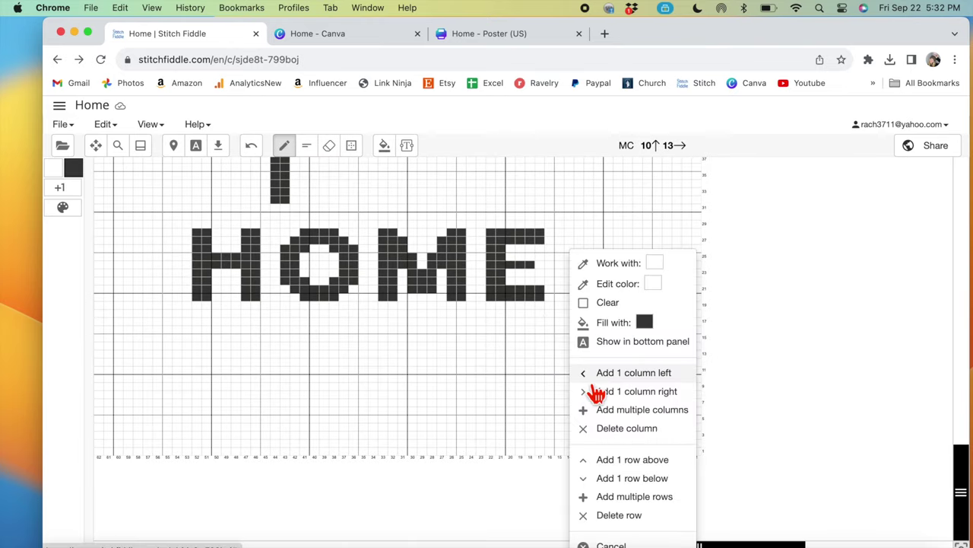
pyautogui.click(635, 516)
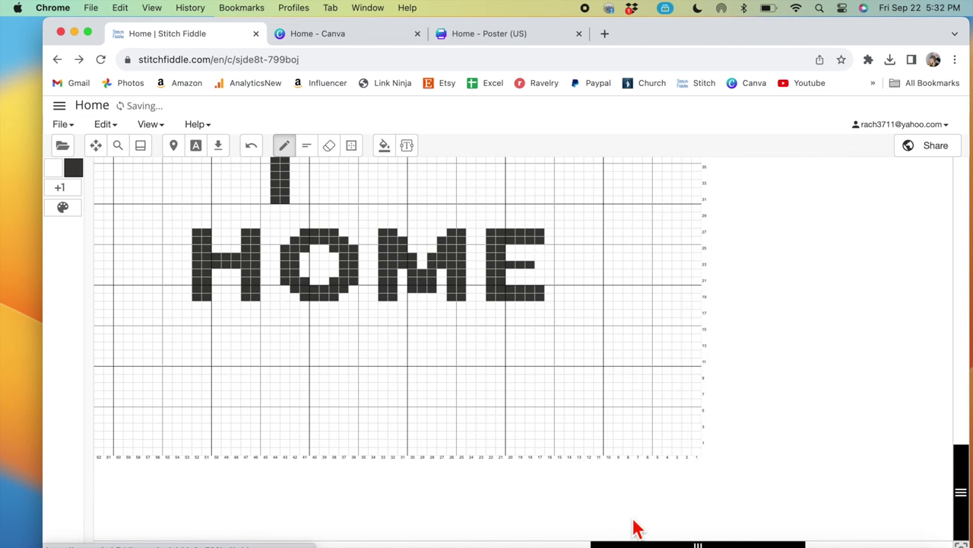
pyautogui.click(589, 362)
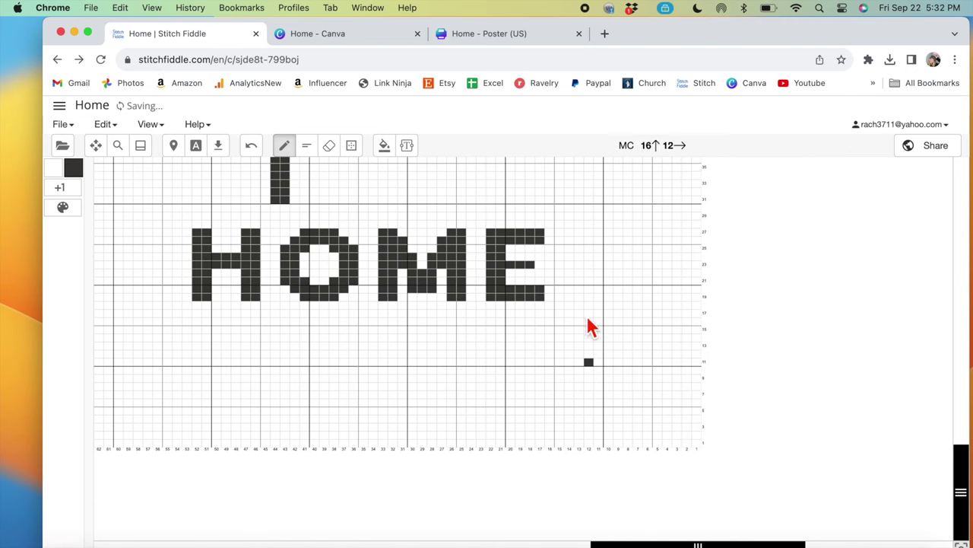
pyautogui.click(589, 362)
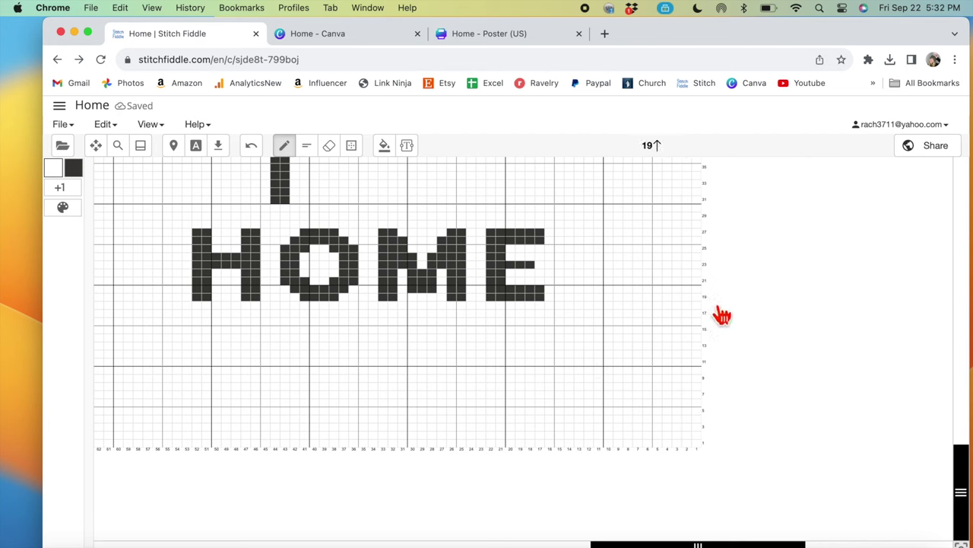
pyautogui.click(173, 146)
# Step: Step the progress tracker up row by row to row 20
pyautogui.click(959, 251)
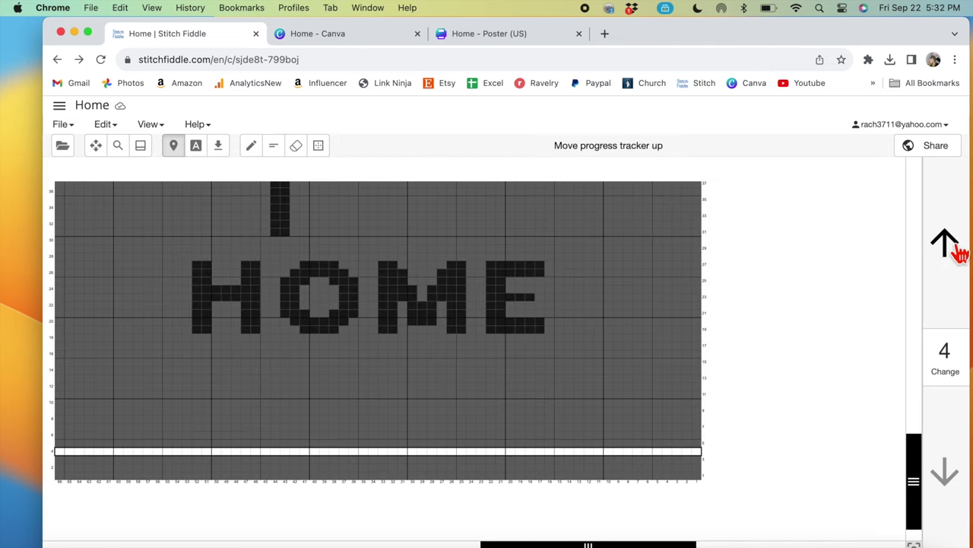
pyautogui.click(959, 251)
pyautogui.click(959, 251)
pyautogui.click(959, 251)
pyautogui.click(959, 251)
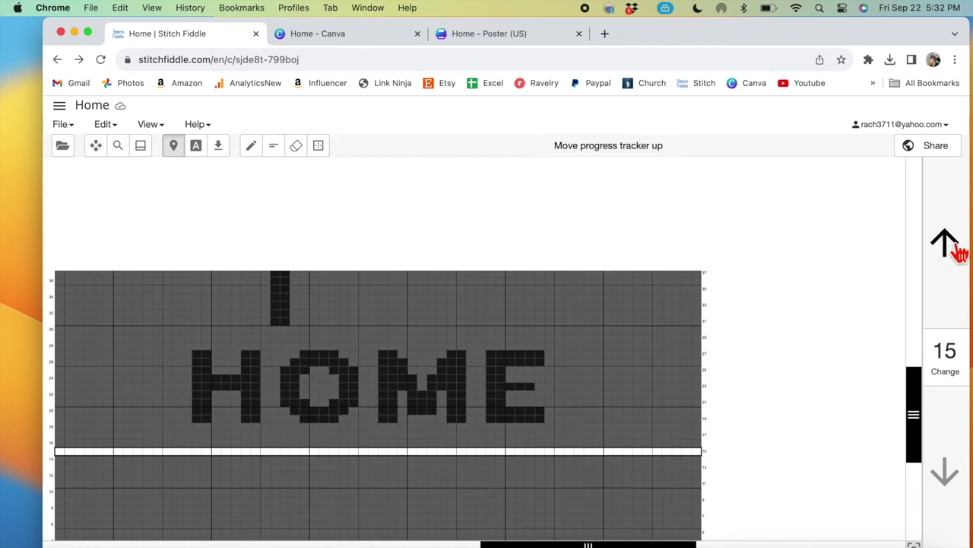
pyautogui.click(959, 251)
pyautogui.click(959, 251)
pyautogui.click(959, 251)
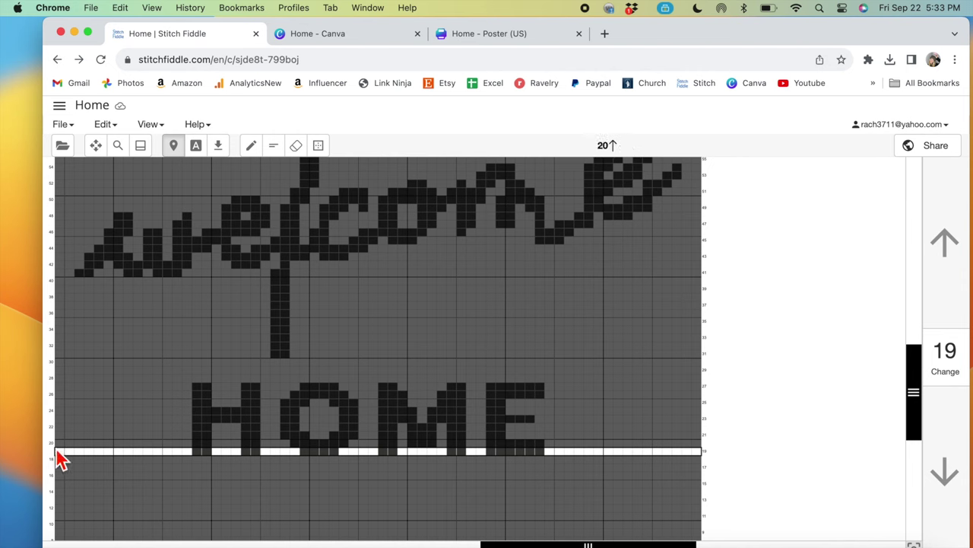
pyautogui.click(949, 258)
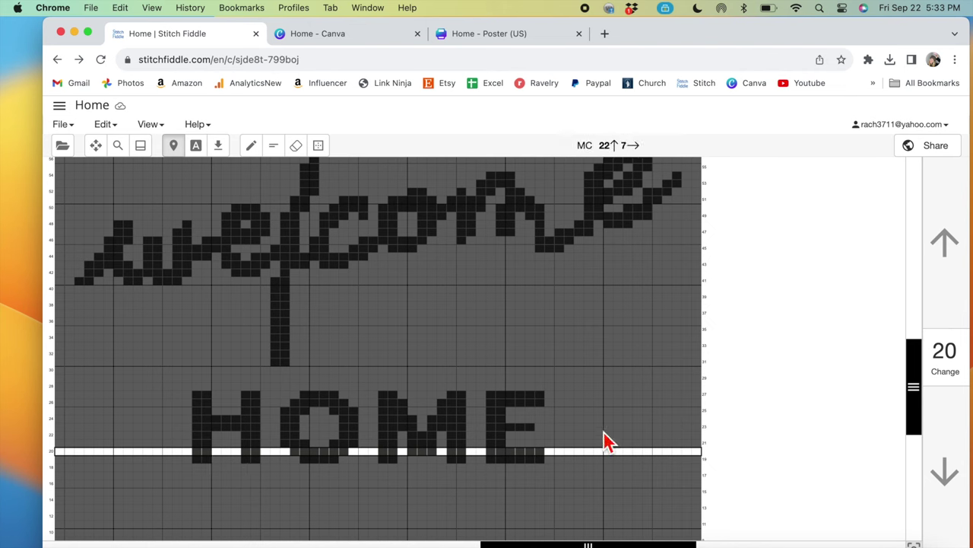
# Step: Continue the tracker up to row 31, then go back to drawing on the chart
pyautogui.scroll(8, 612, 396)
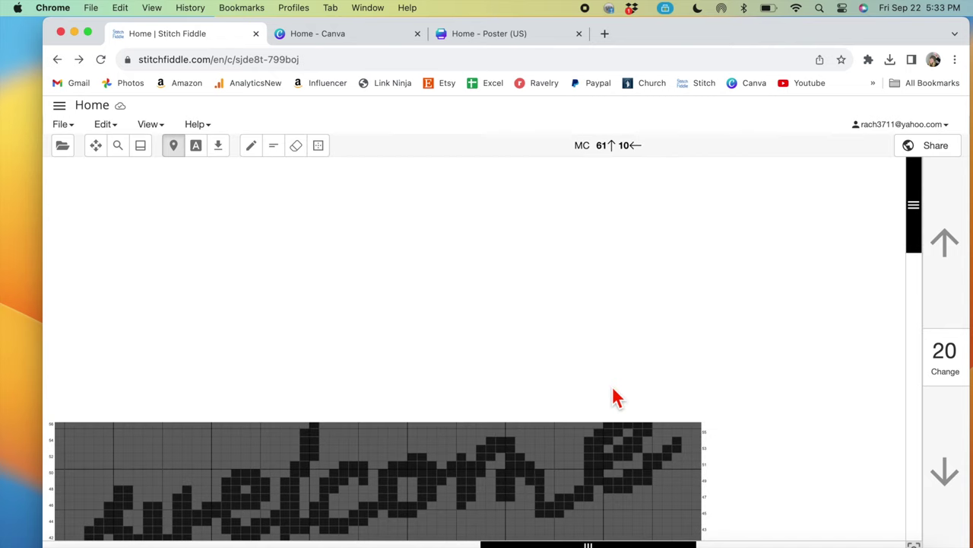
pyautogui.click(965, 257)
pyautogui.click(966, 257)
pyautogui.click(966, 257)
pyautogui.click(966, 256)
pyautogui.click(967, 256)
pyautogui.click(967, 256)
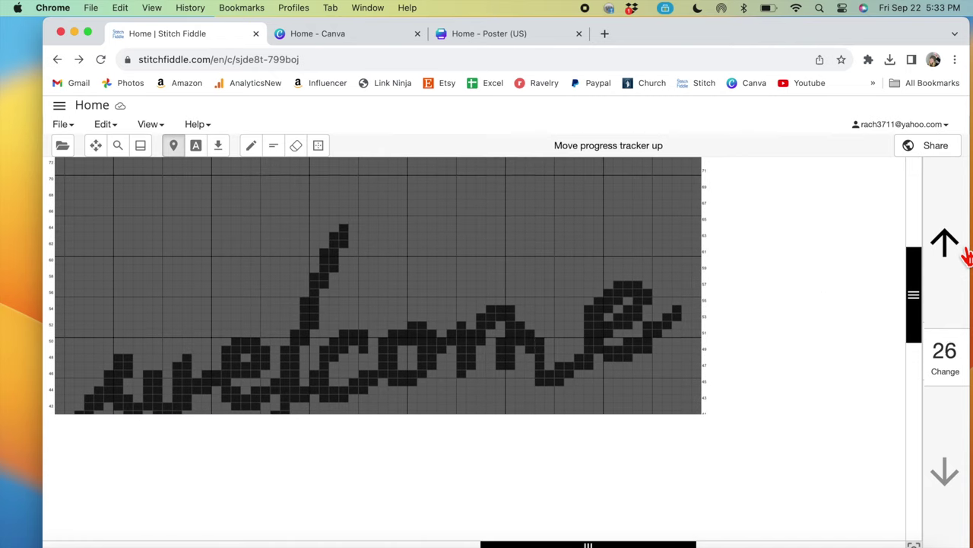
pyautogui.click(966, 256)
pyautogui.click(967, 256)
pyautogui.click(966, 257)
pyautogui.click(967, 256)
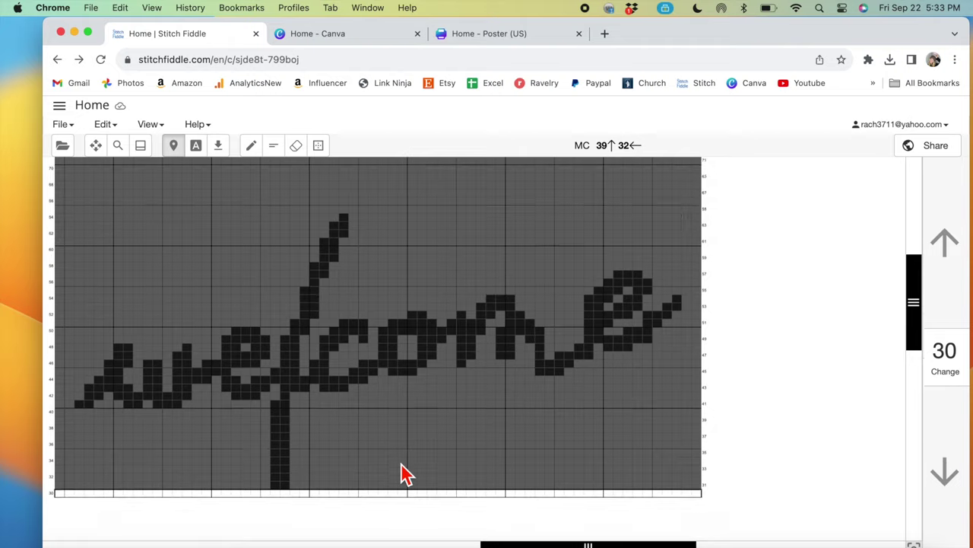
pyautogui.scroll(-3, 405, 473)
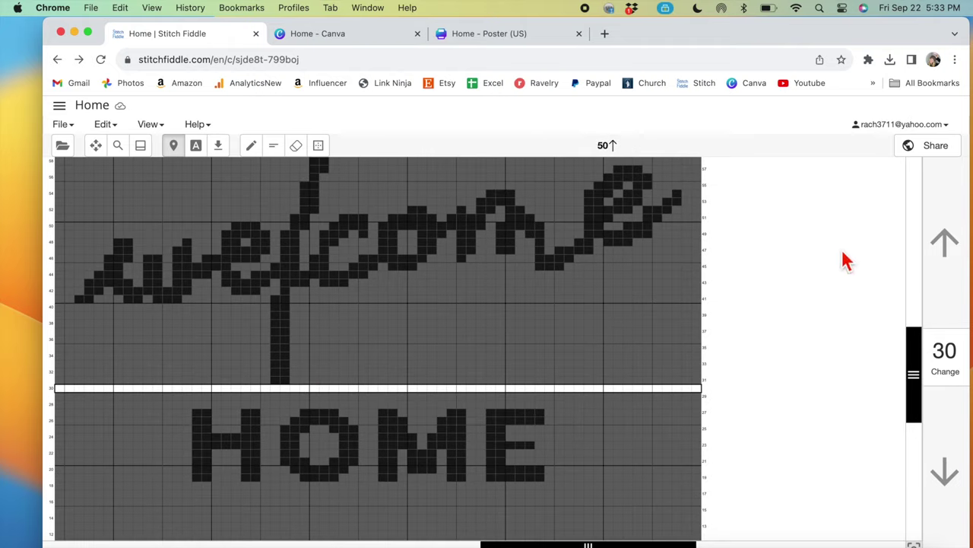
pyautogui.click(951, 256)
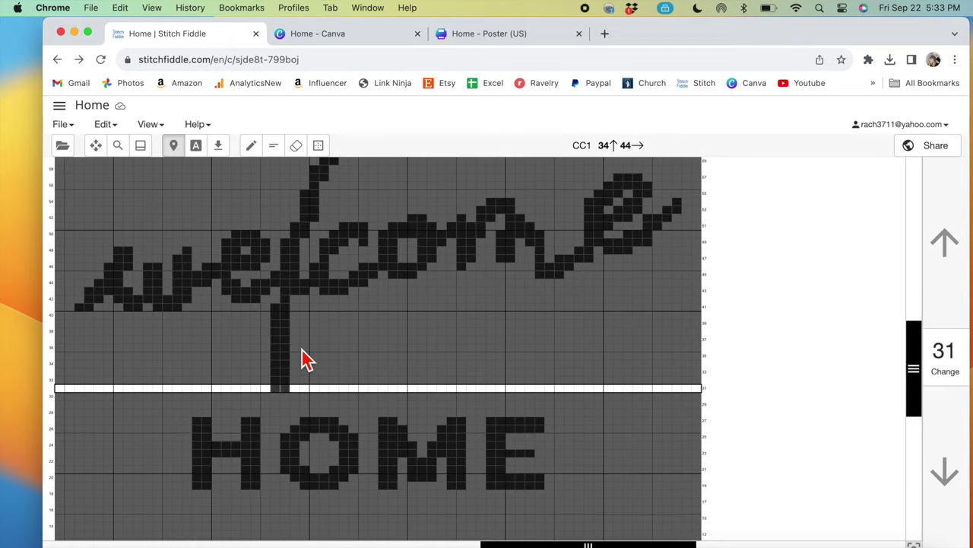
pyautogui.click(252, 149)
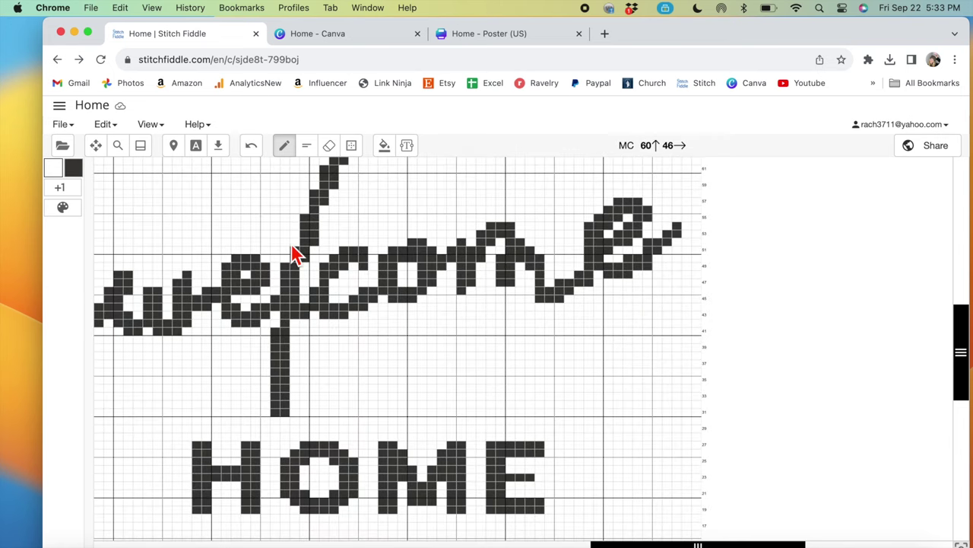